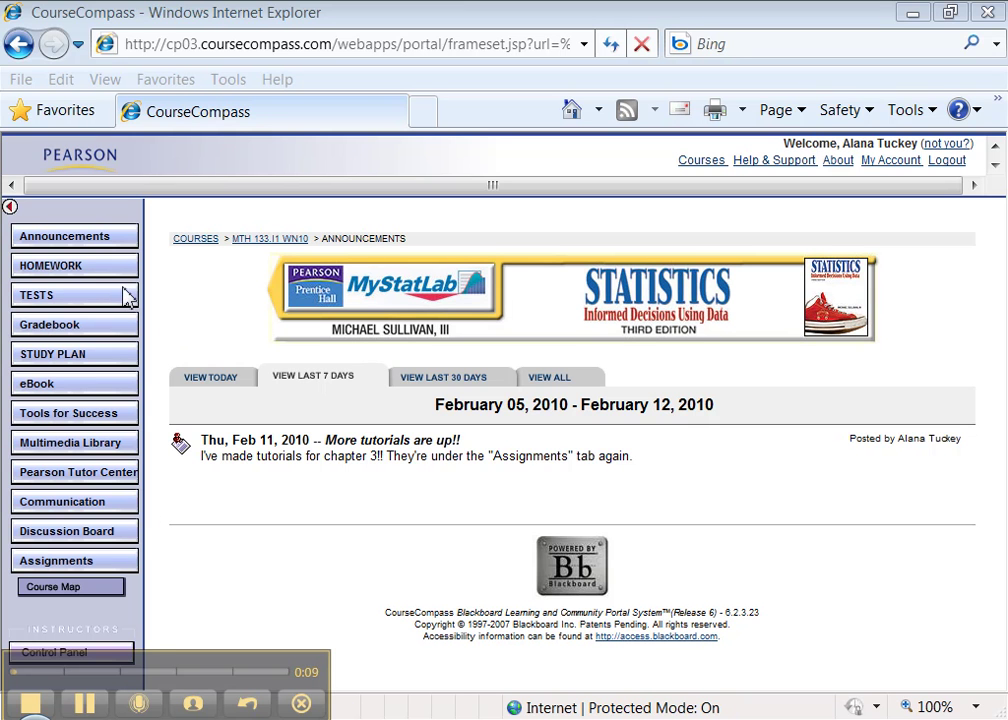
Step: Open the course homework list, choose the 3.2 Homework assignment and start its Question 1
left_click(64, 276)
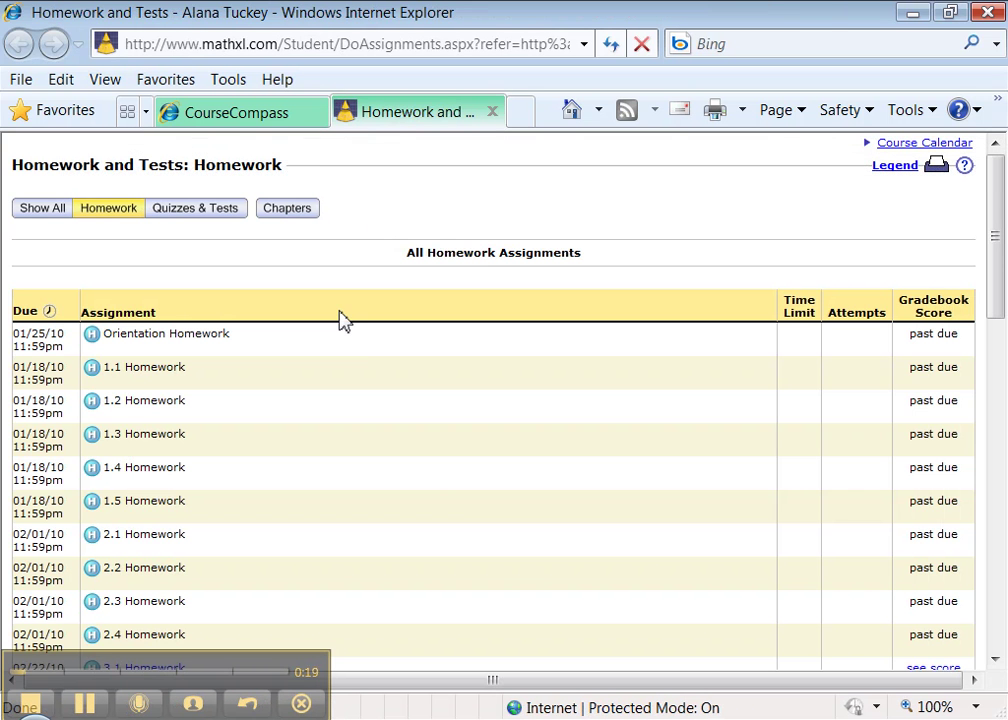
scroll(355, 355, "down", 3)
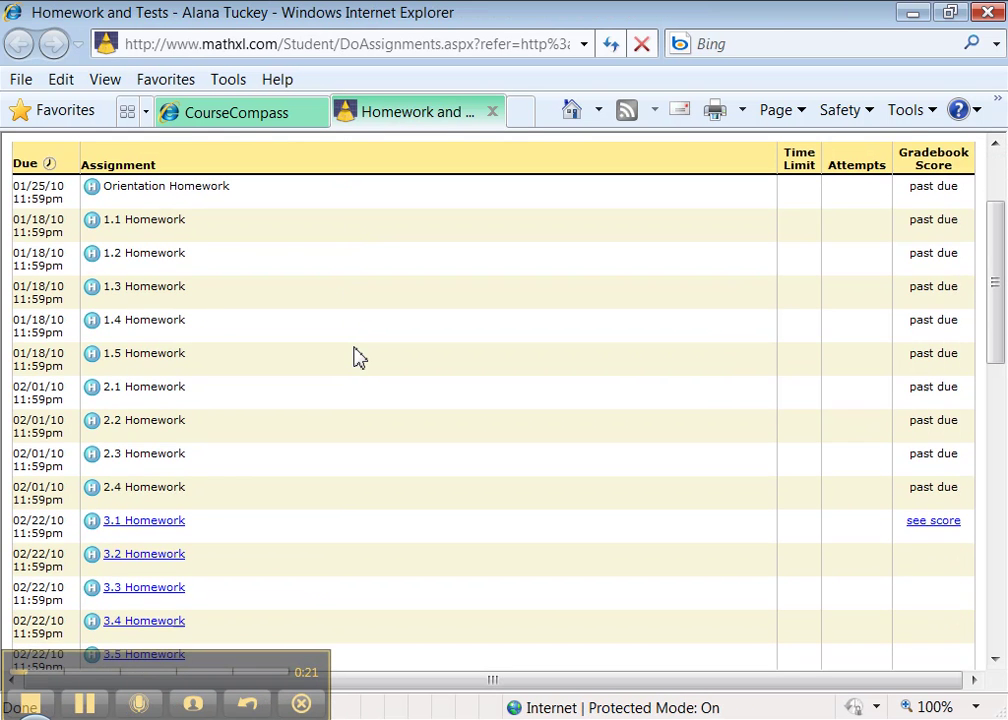
scroll(160, 470, "down", 2)
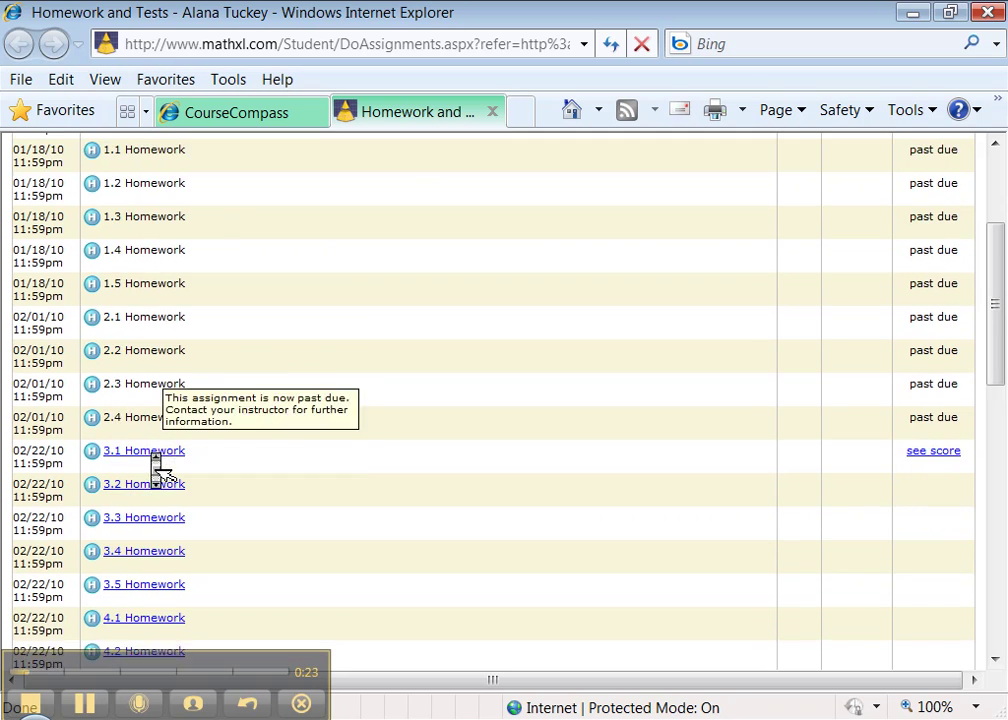
scroll(154, 462, "down", 1)
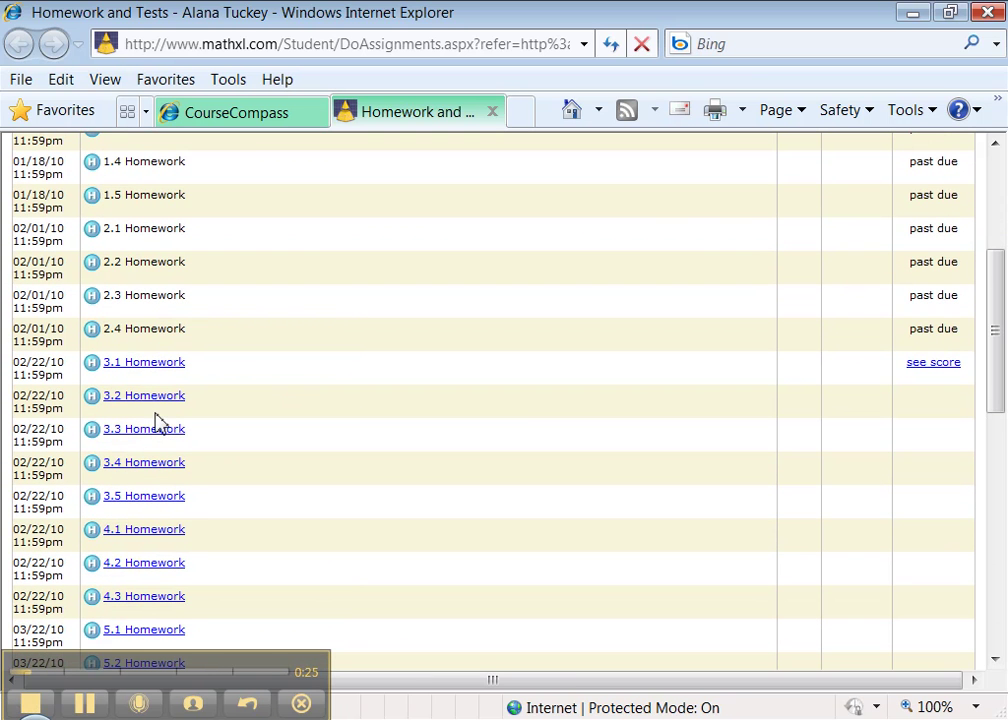
left_click(155, 400)
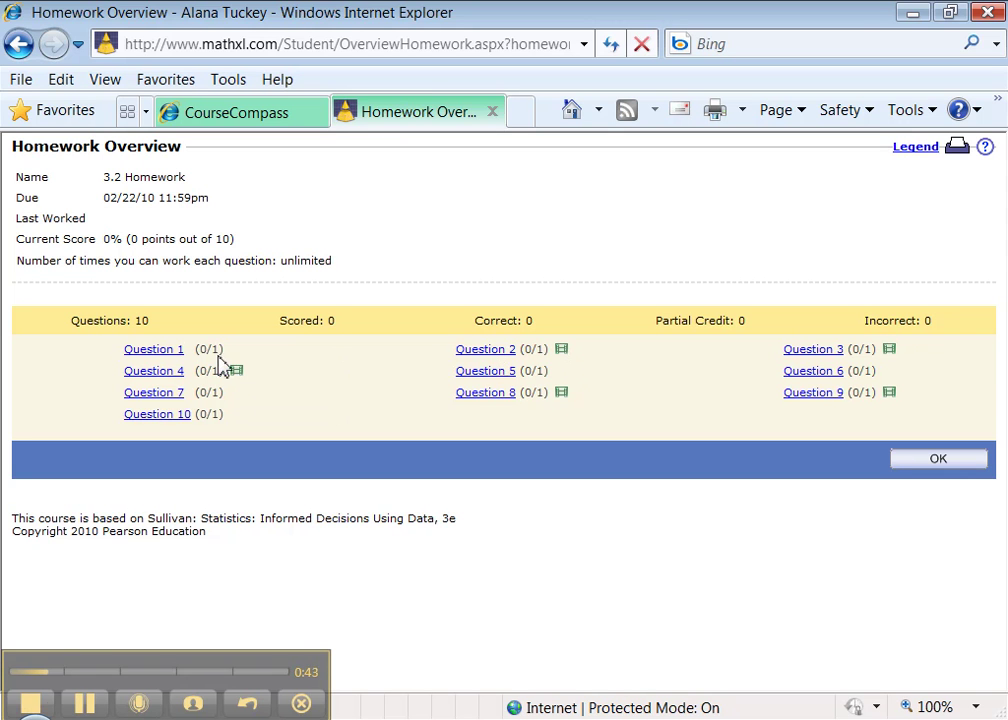
left_click(178, 355)
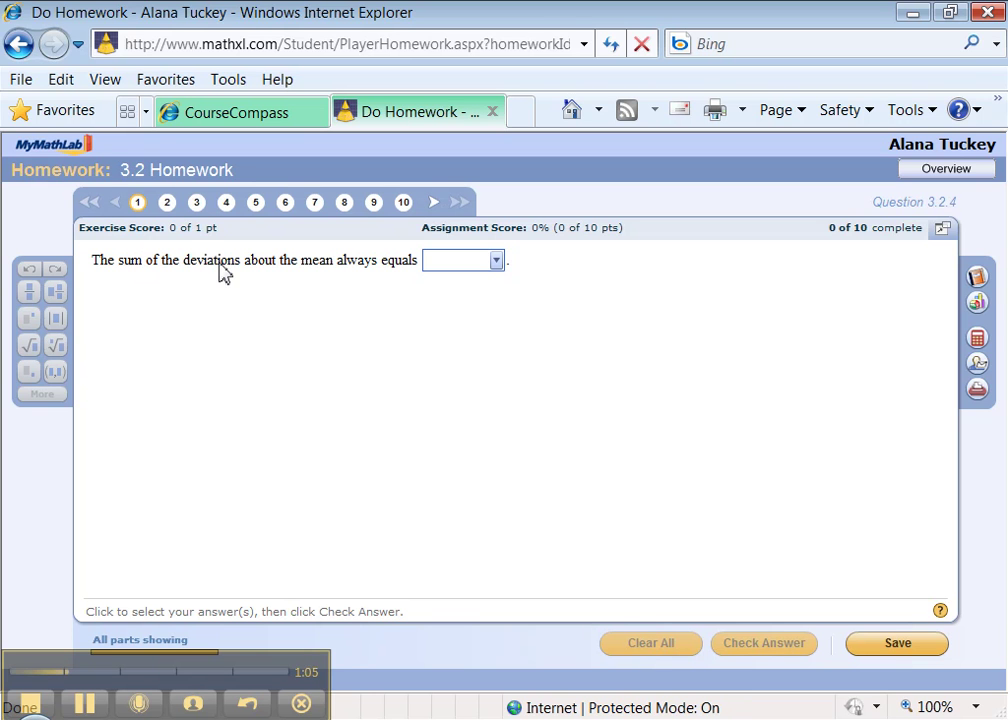
Step: Answer Question 1 with "zero" for the sum of deviations about the mean, check the answer and close the feedback
left_click(457, 265)
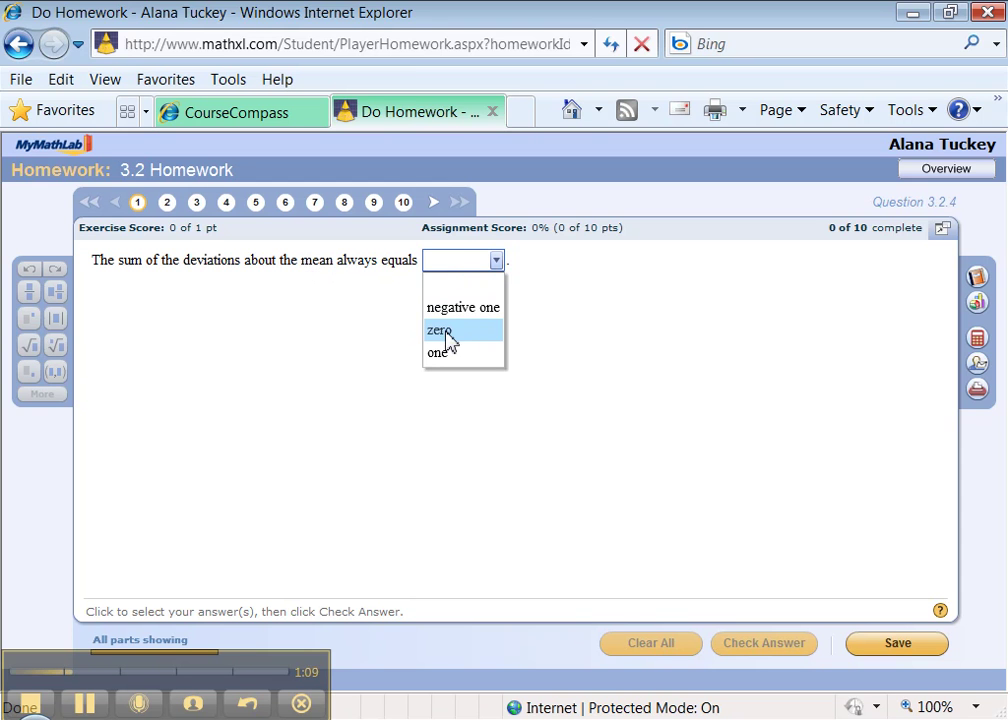
left_click(447, 333)
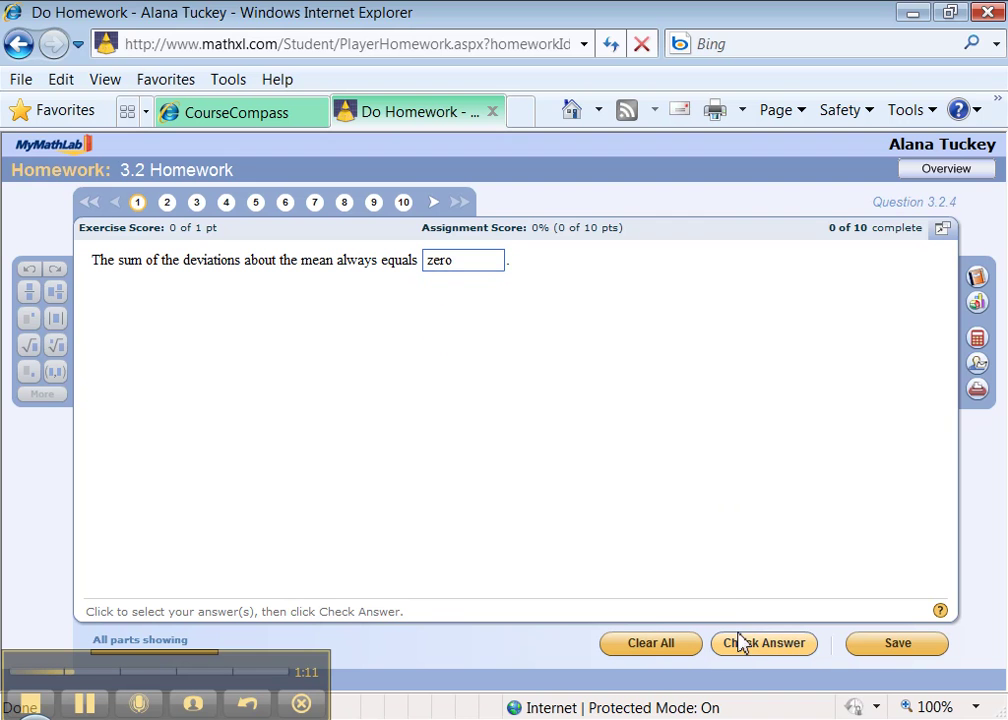
left_click(756, 653)
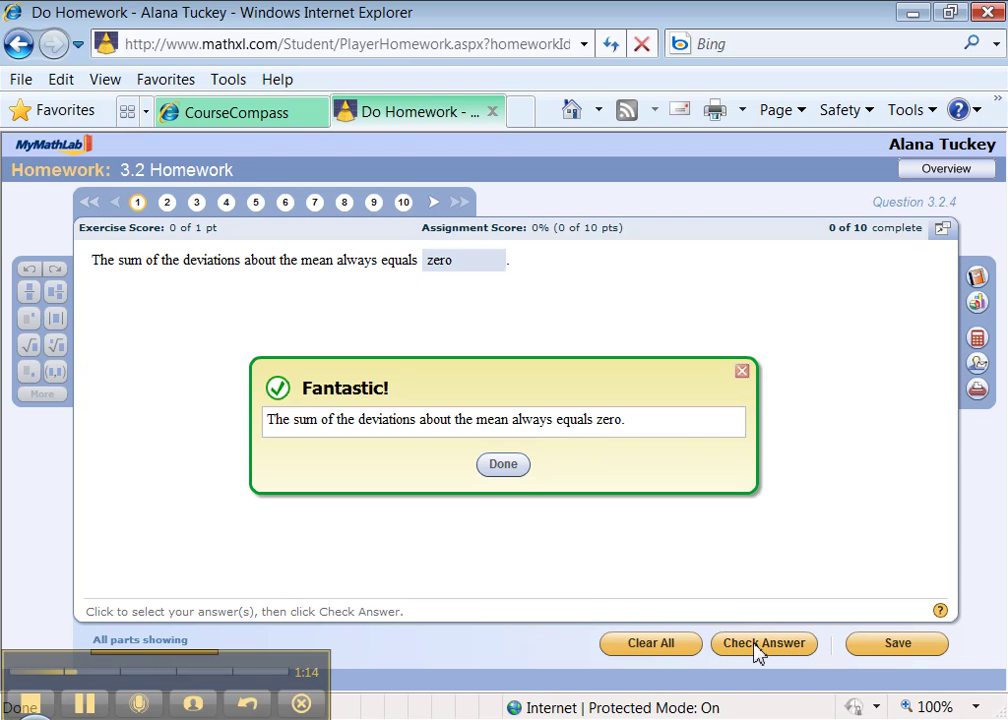
left_click(501, 465)
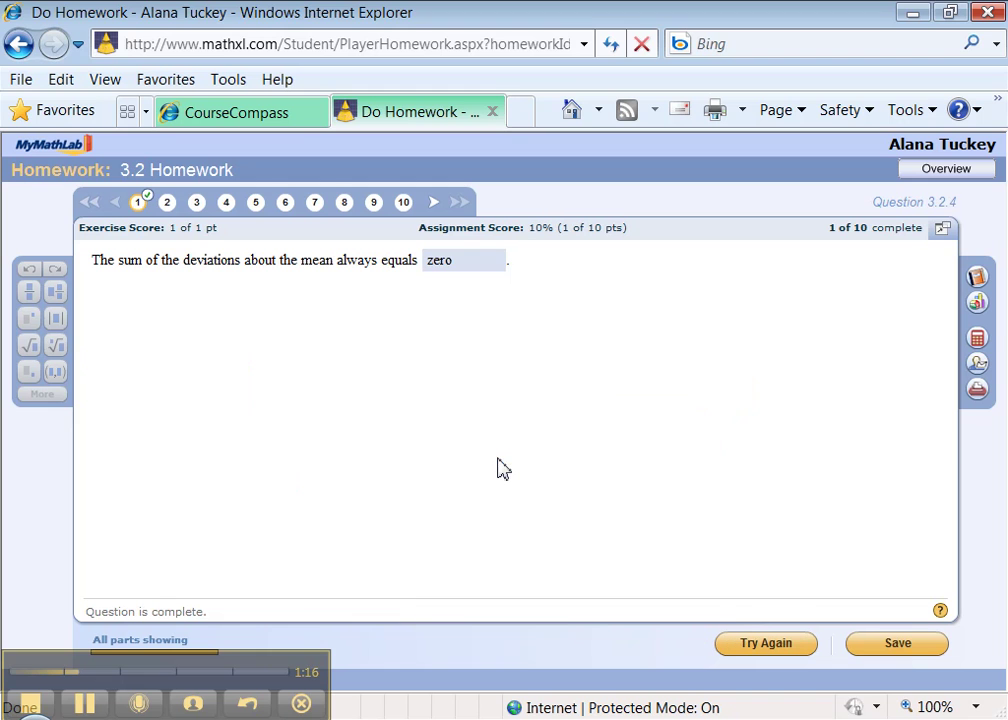
Step: Go to Question 2 and submit 3 as a trial answer for the sample variance s²
left_click(166, 206)
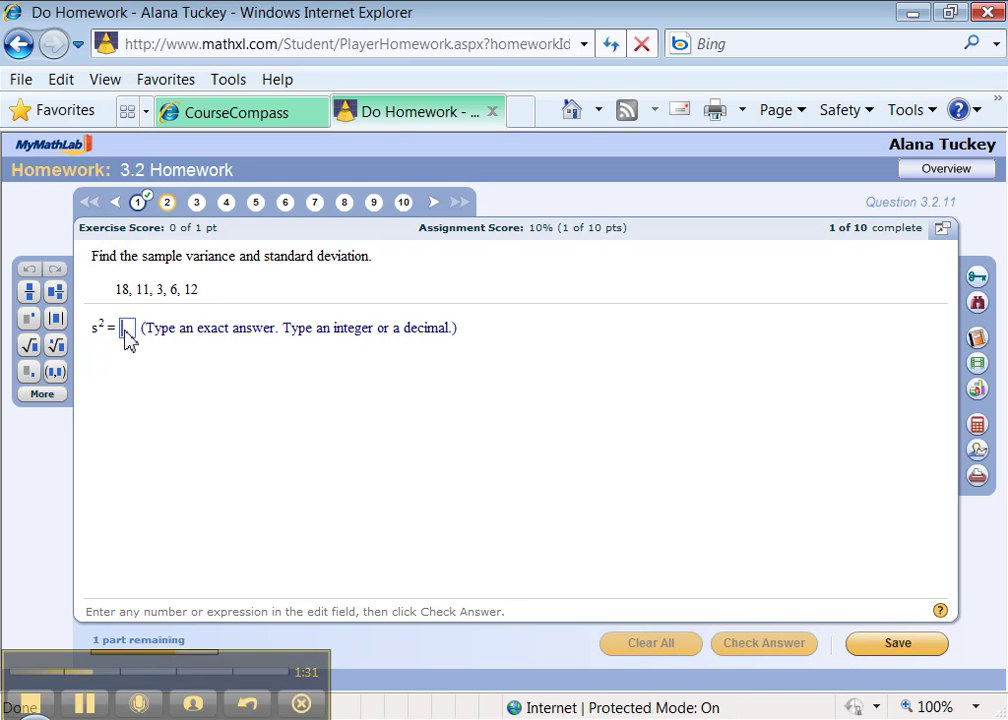
type("23")
key("BackSpace")
key("BackSpace")
type("3")
key("Return")
key("Return")
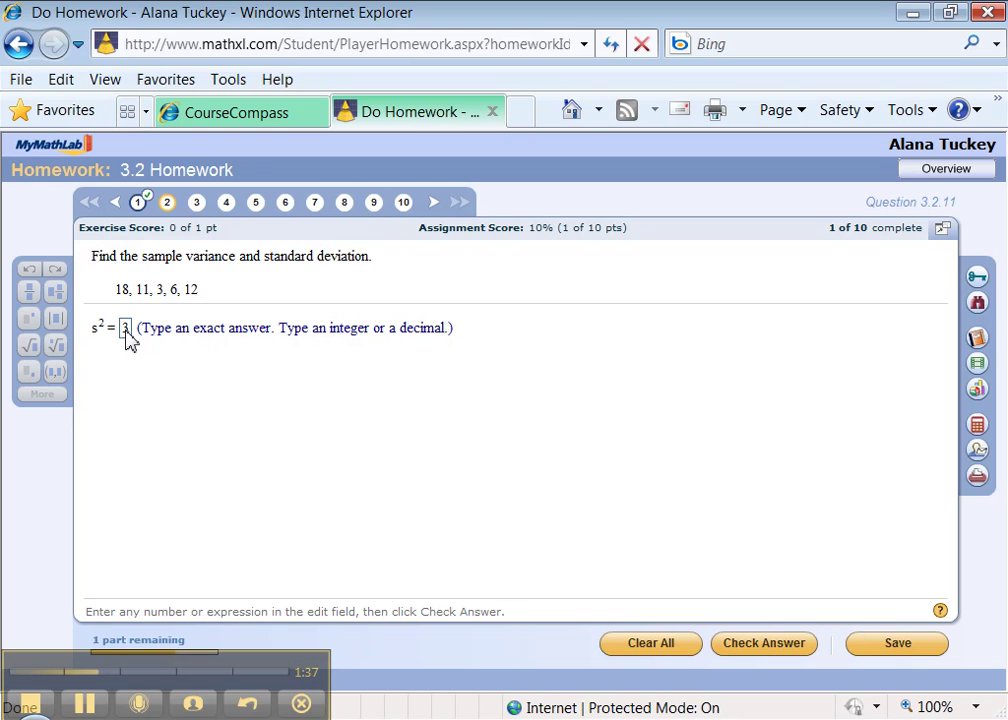
Step: Replace the sample variance answer in Question 2 with 4 and submit it as another attempt
left_click(126, 330)
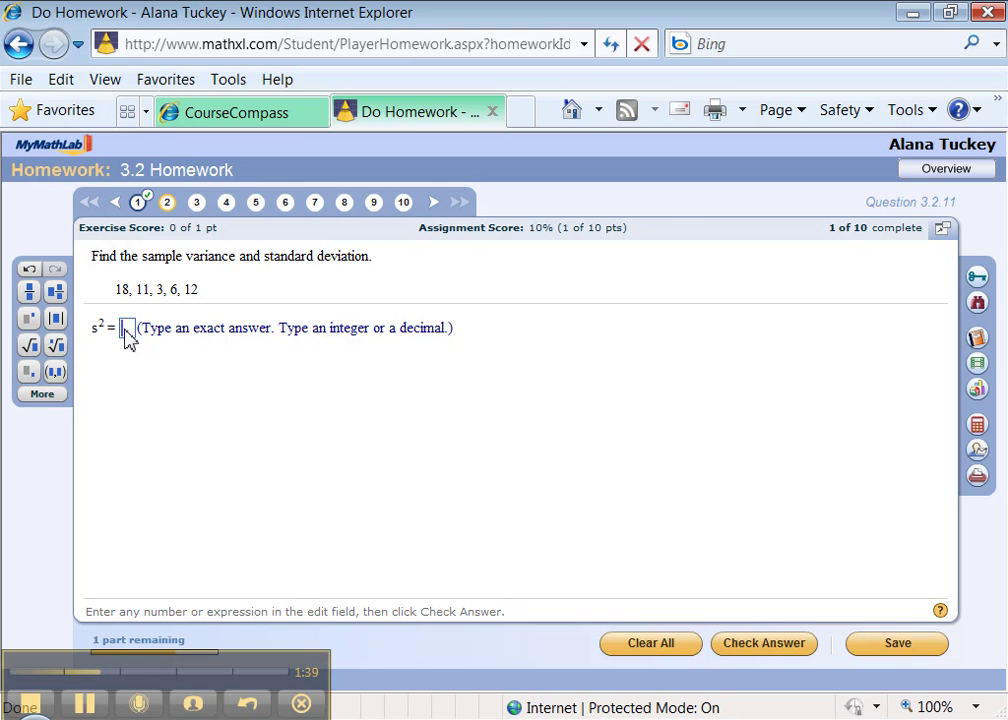
type("4")
key("Return")
key("Return")
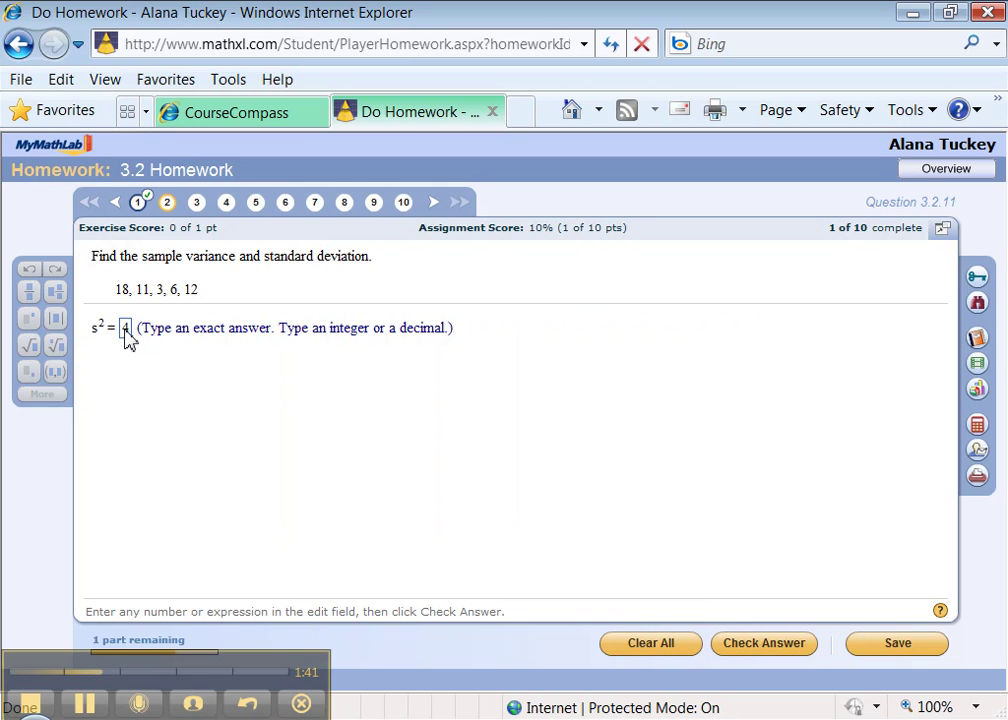
Step: Submit 5 as the sample variance, dismiss the feedback and load a similar exercise for Question 2
left_click(125, 333)
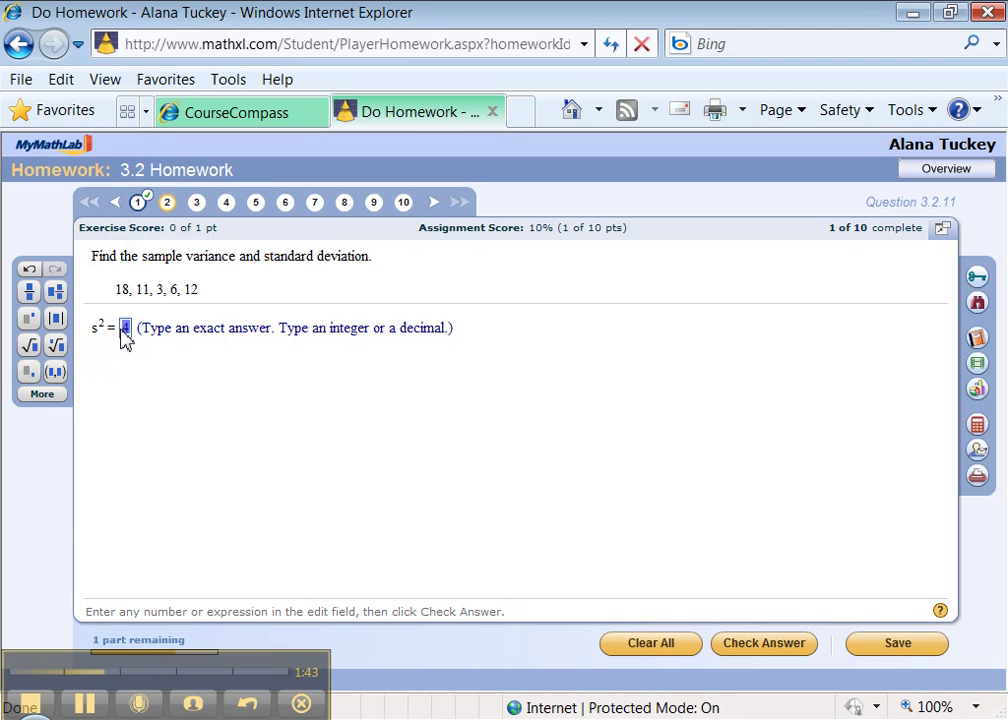
type("5")
key("Return")
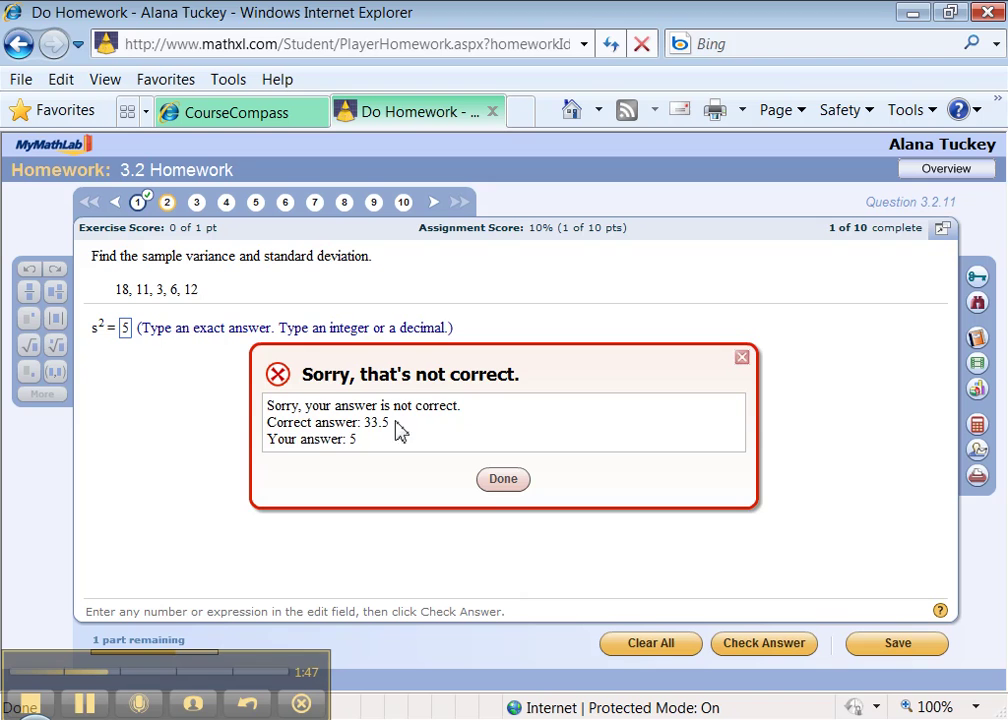
left_click(481, 480)
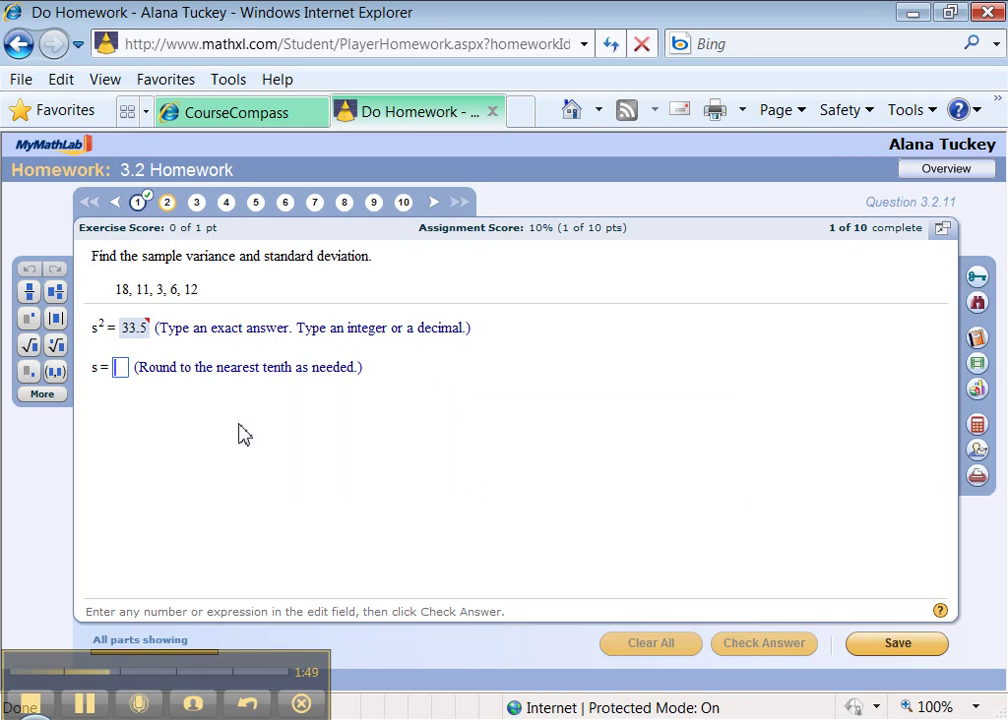
mouse_move(144, 335)
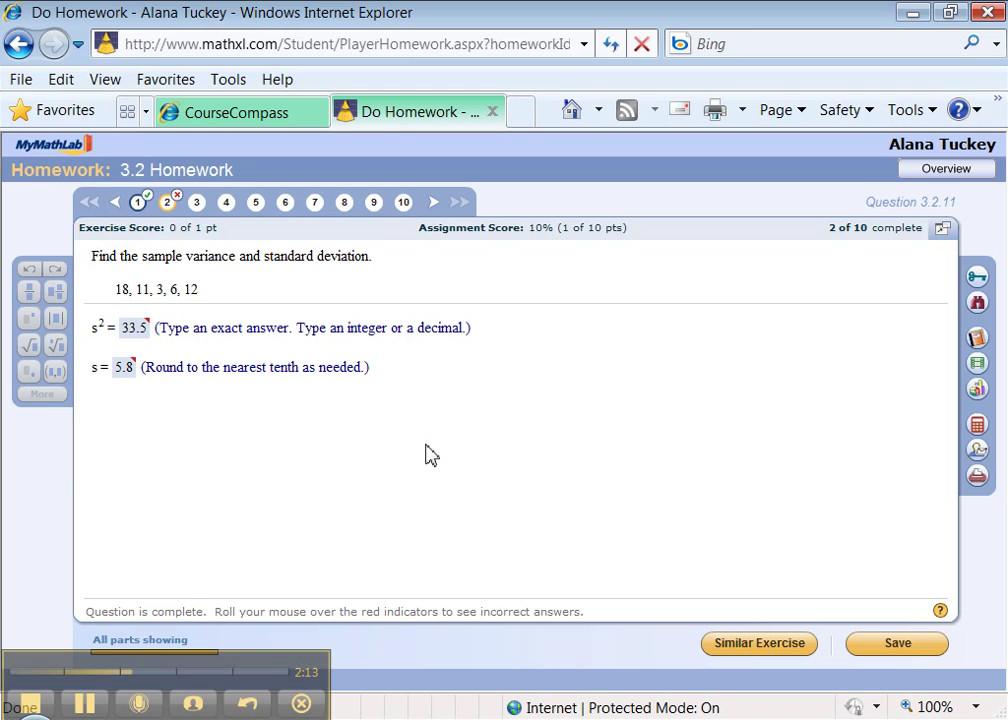
left_click(747, 645)
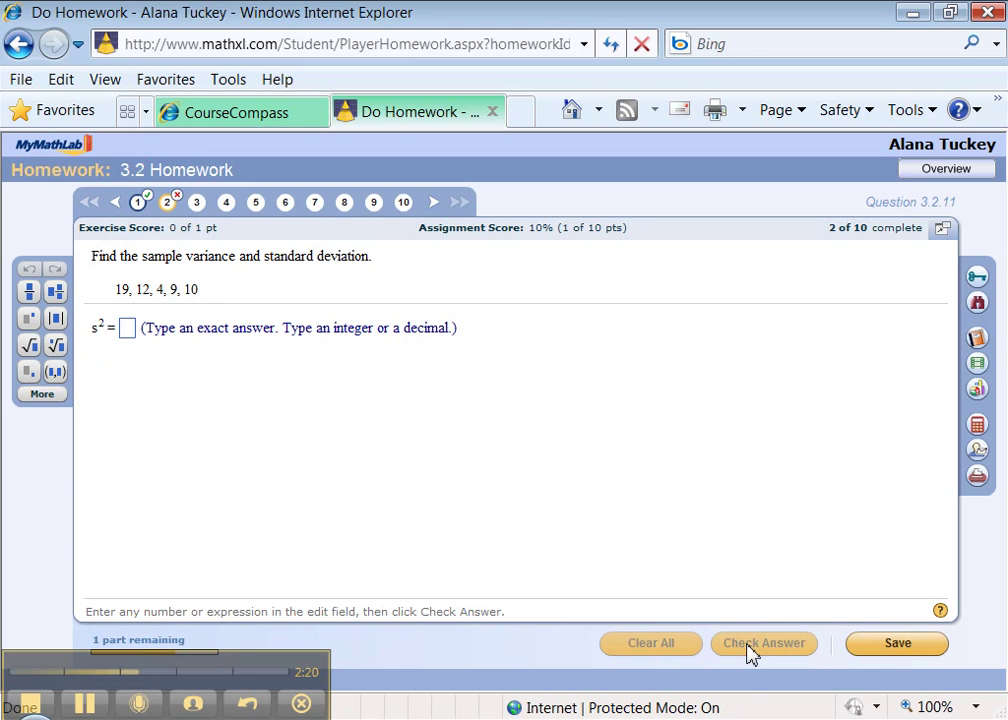
Step: Switch to the blank Excel workbook and enter the data values 19, 12, 4, 9 and 10 in cells A1 to A5
left_click(86, 703)
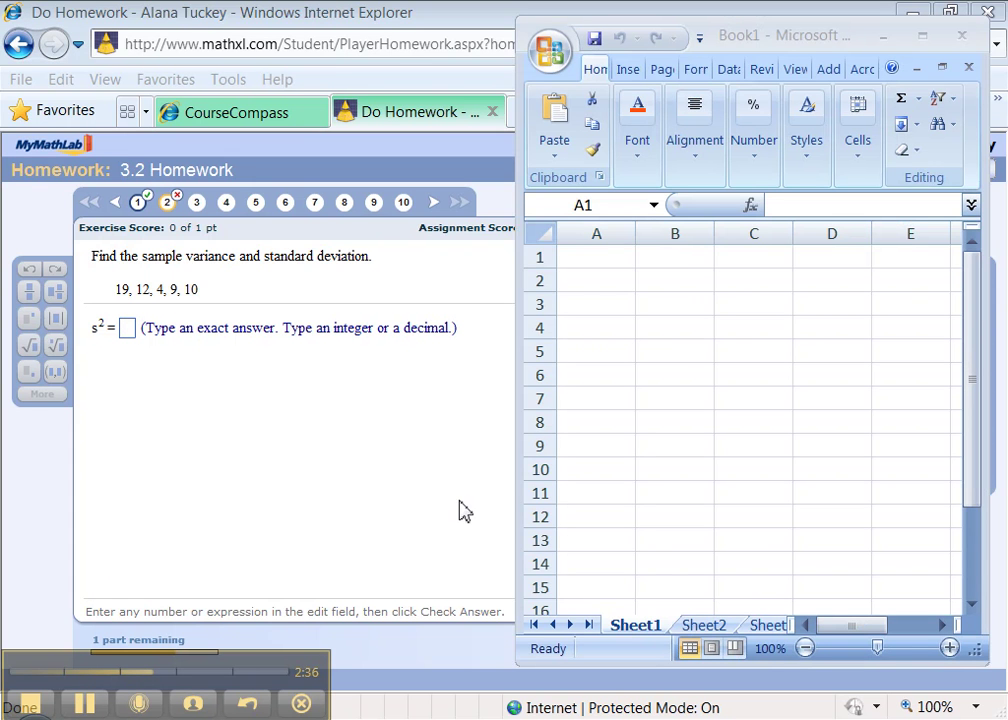
left_click(585, 262)
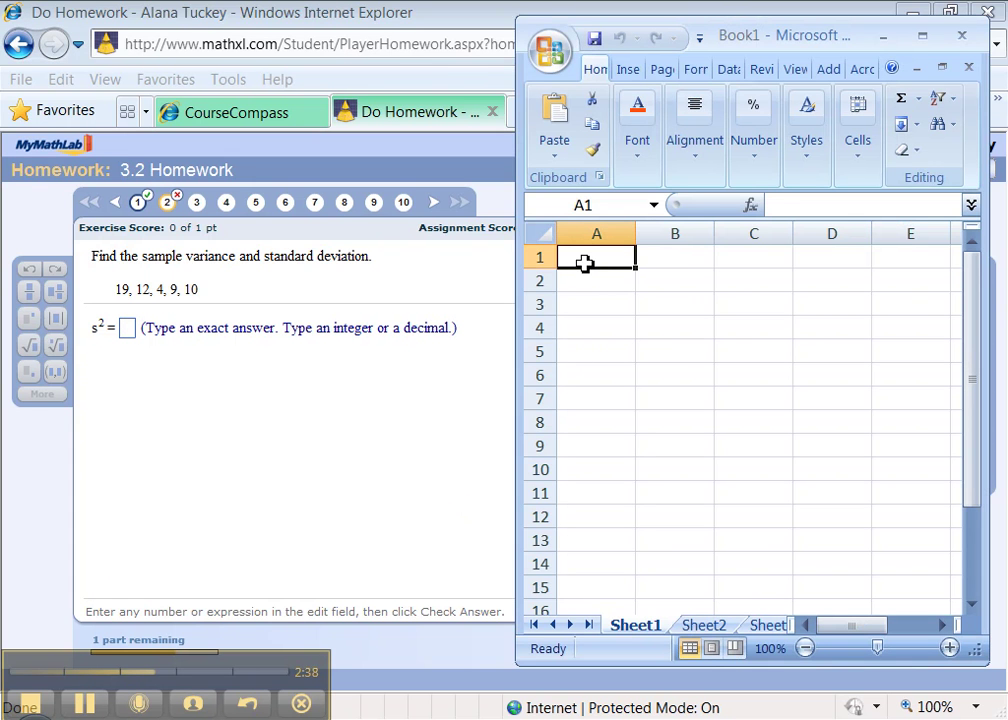
type("19")
key("Return")
type("12")
key("Return")
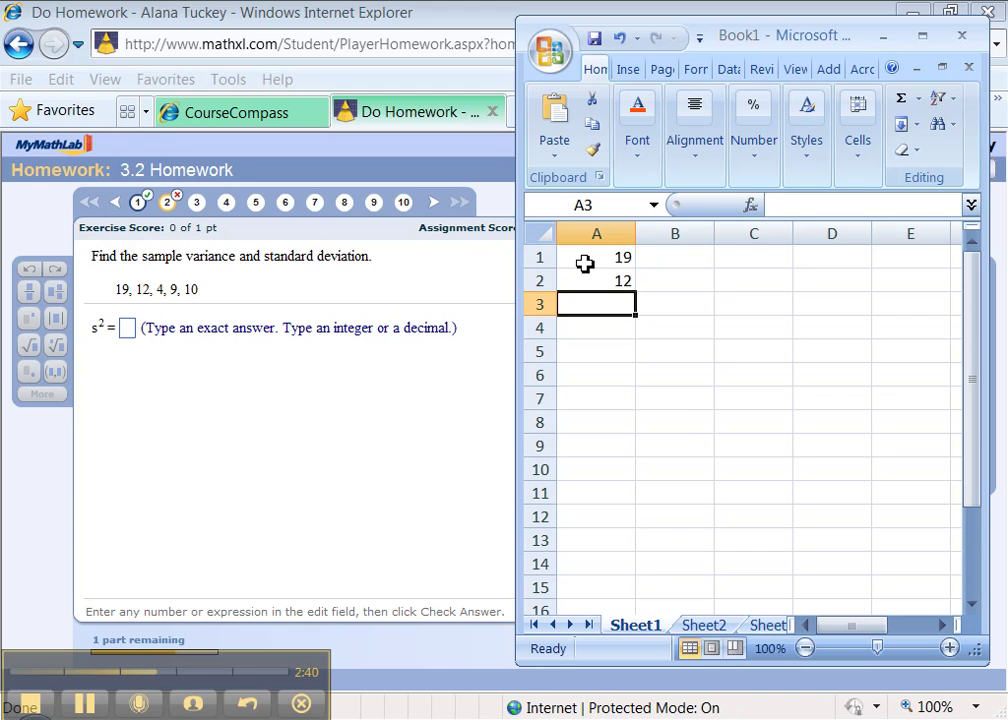
type("4")
key("Return")
type("9")
key("Return")
type("1")
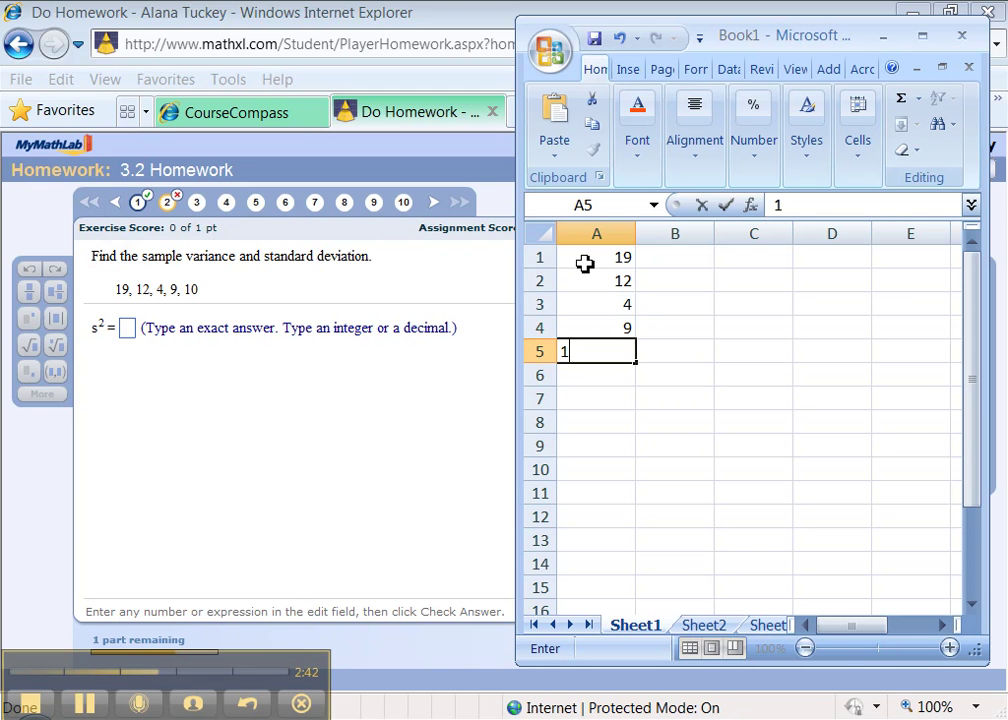
type("0")
key("Return")
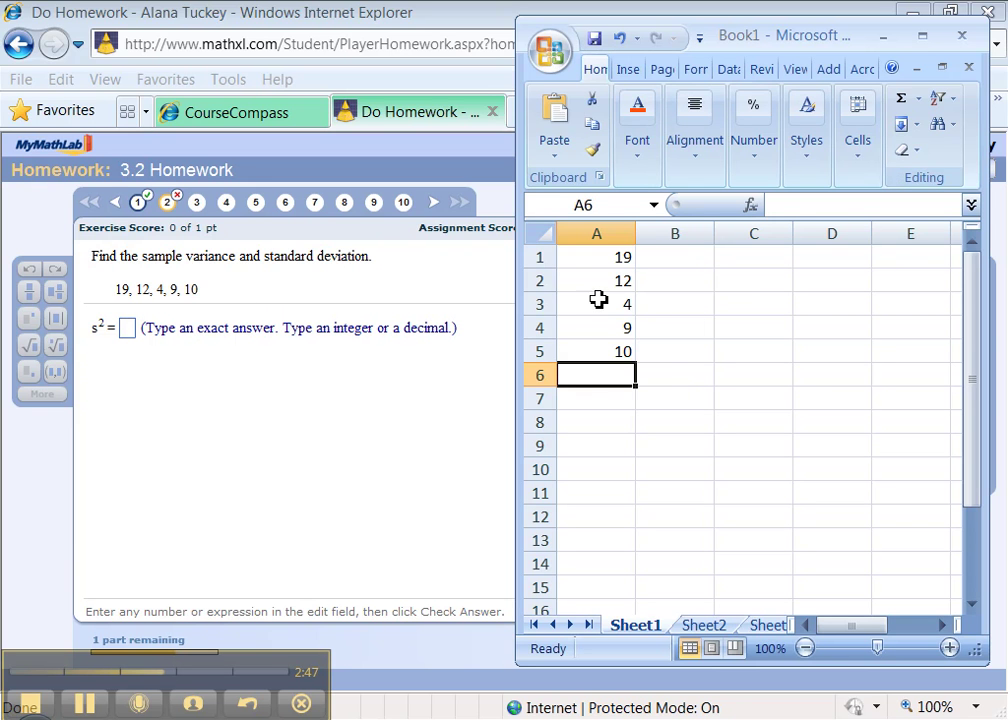
Step: Calculate the sample variance of A1:A5 in cell A6 with the VAR function
type("=")
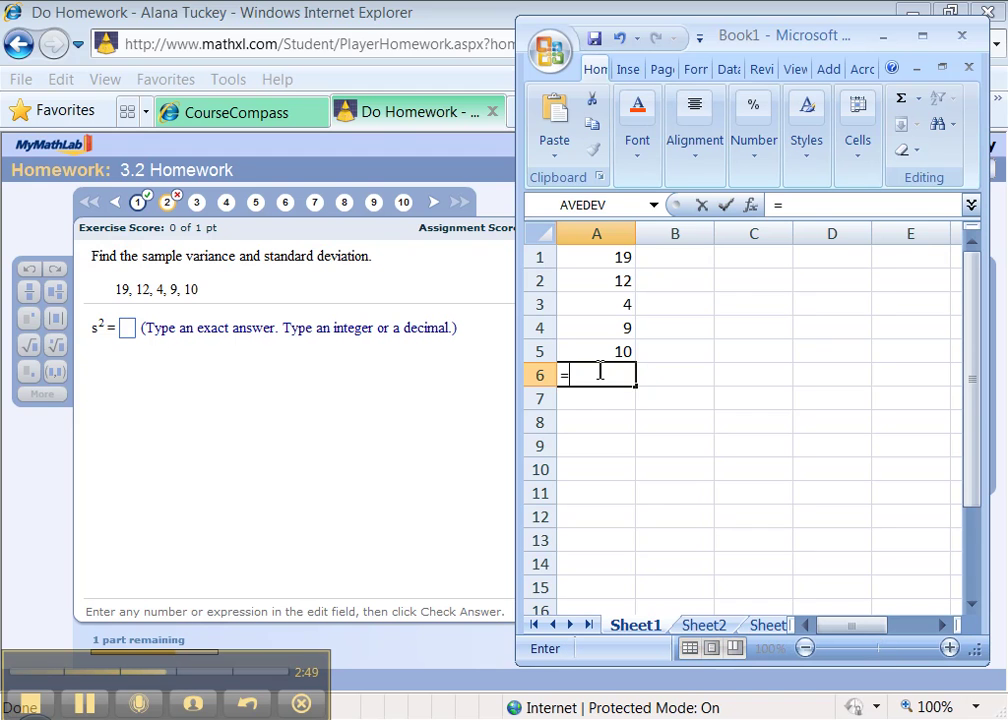
type("var")
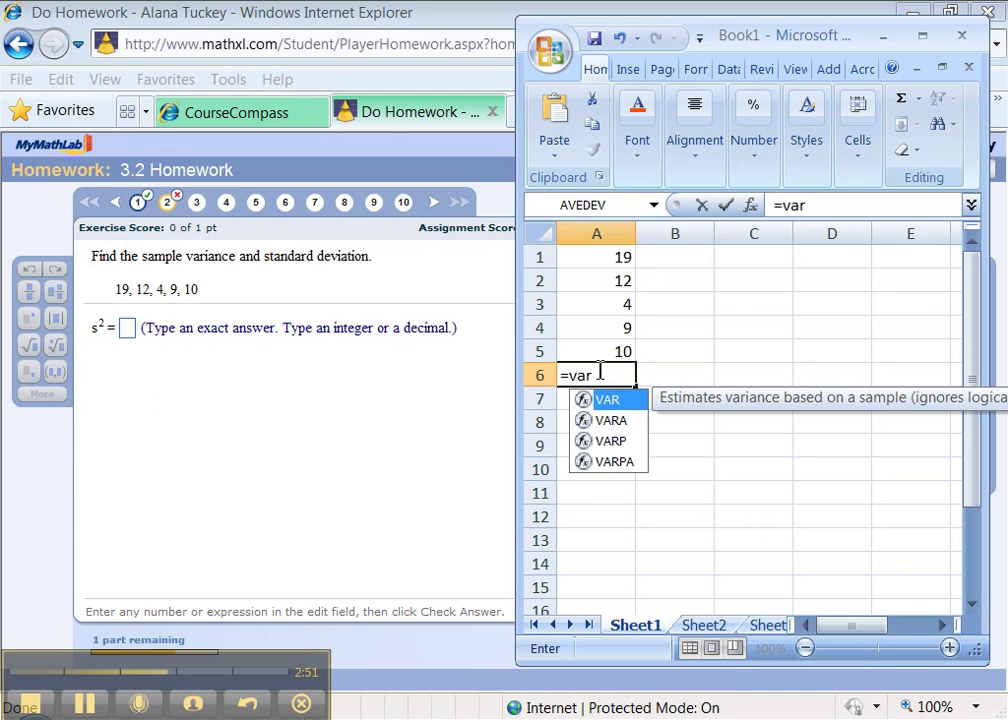
type("(")
left_click_drag(607, 259, 597, 351)
key("Return")
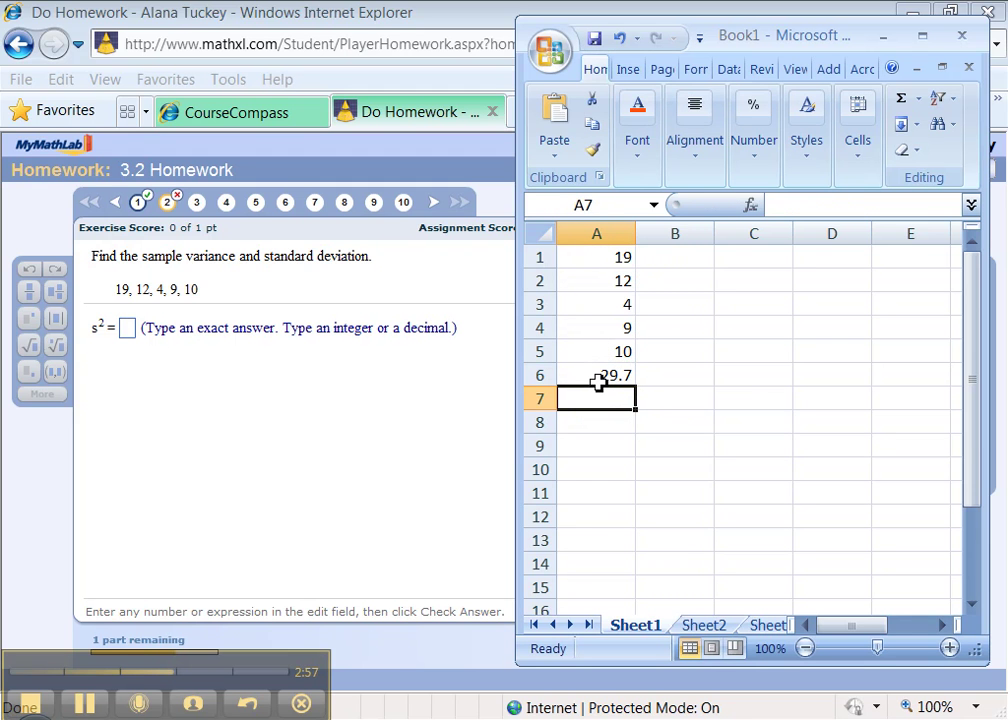
Step: Calculate the sample standard deviation of A1:A5 in cell A7 with the STDEV function
type("=stdev")
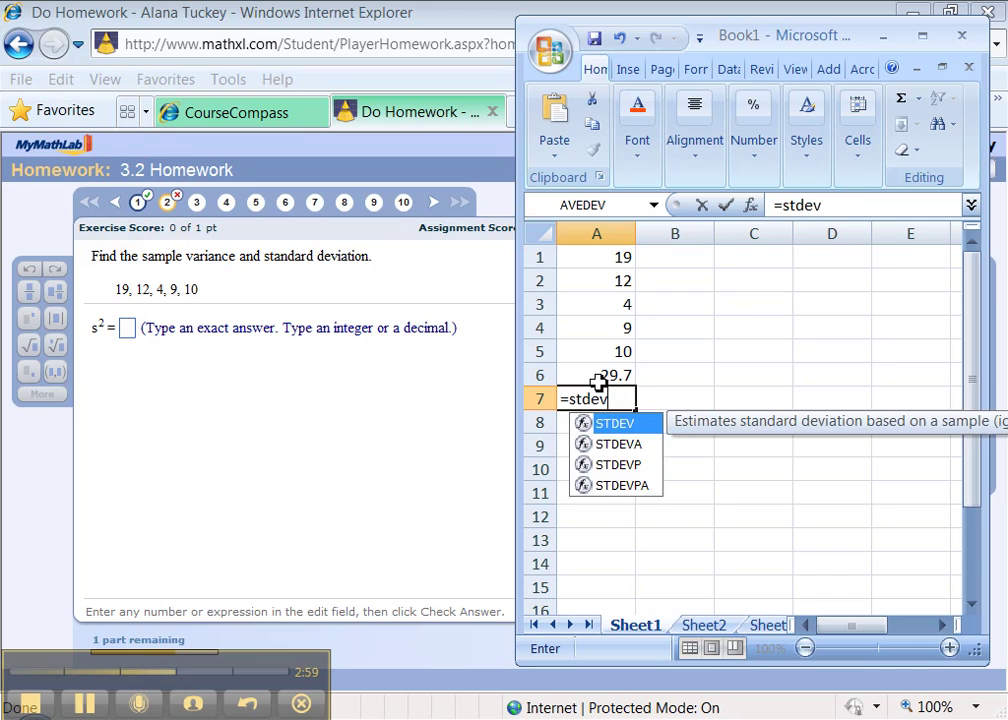
type("(")
left_click(619, 274)
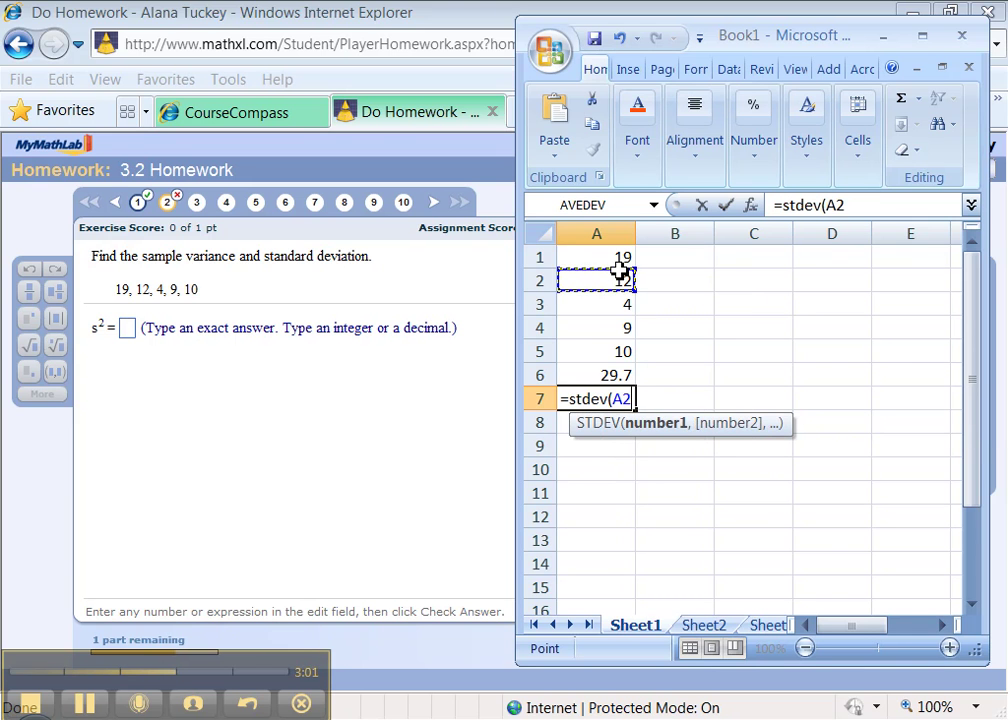
left_click_drag(620, 262, 613, 349)
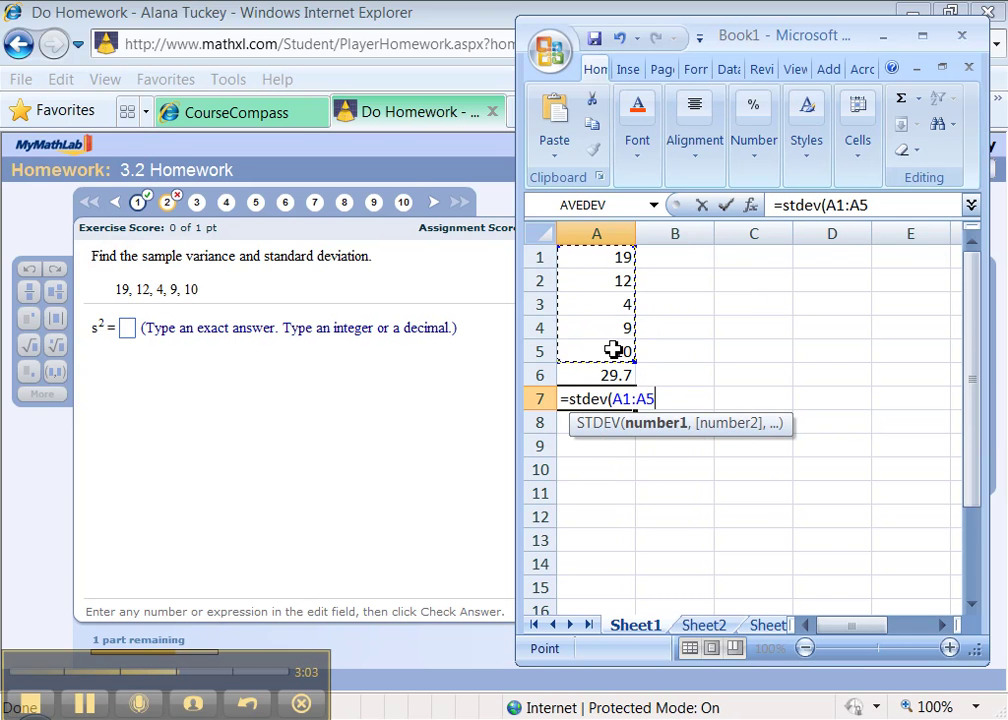
type(")")
key("Return")
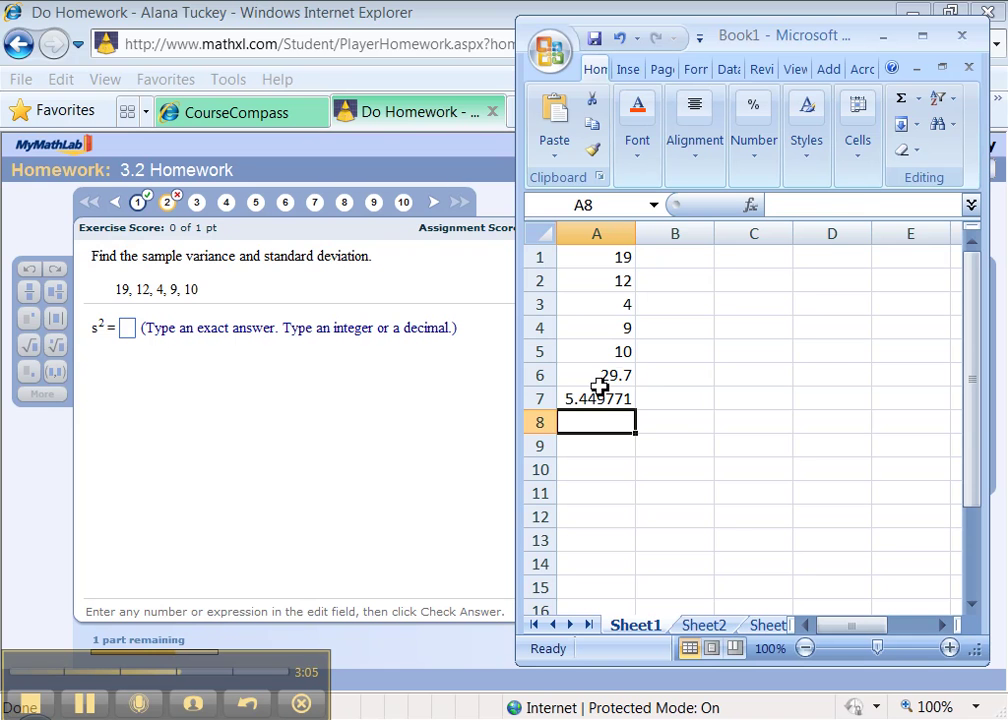
Step: Review the results in A6 and A7, return to the browser homework and submit 29.7 as the sample variance for Question 2
left_click(598, 379)
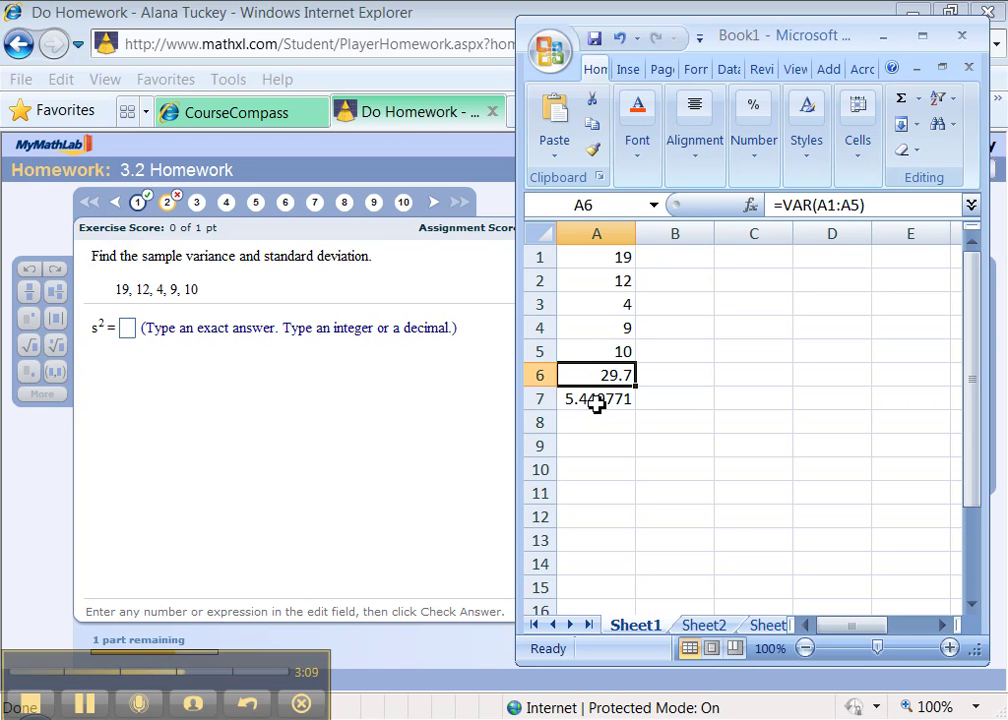
left_click(597, 403)
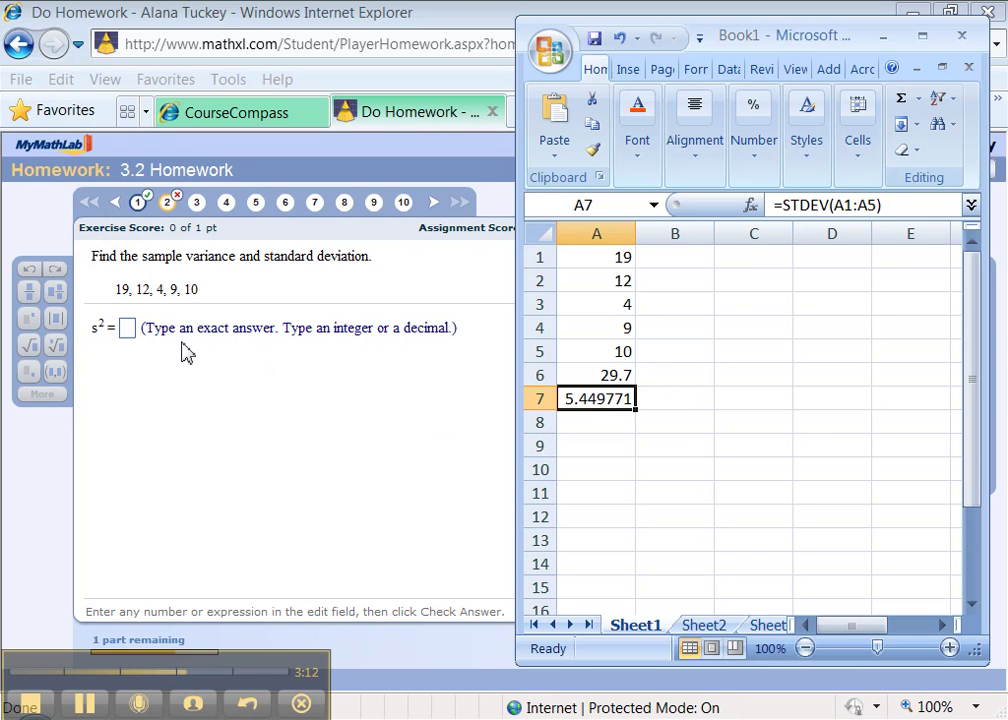
left_click(127, 333)
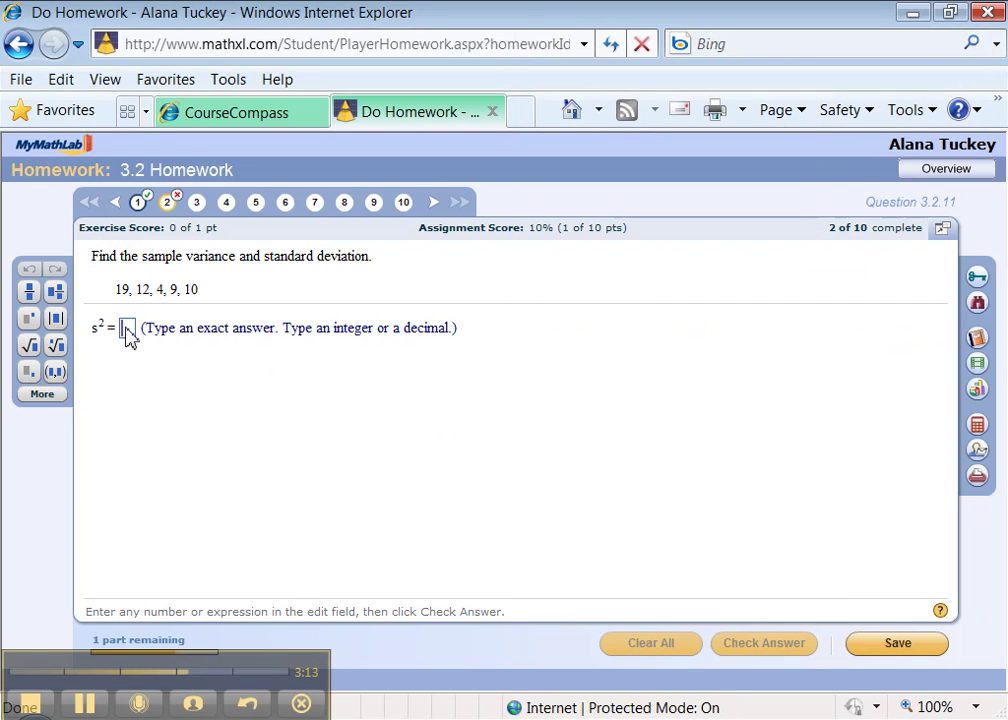
type("29.7")
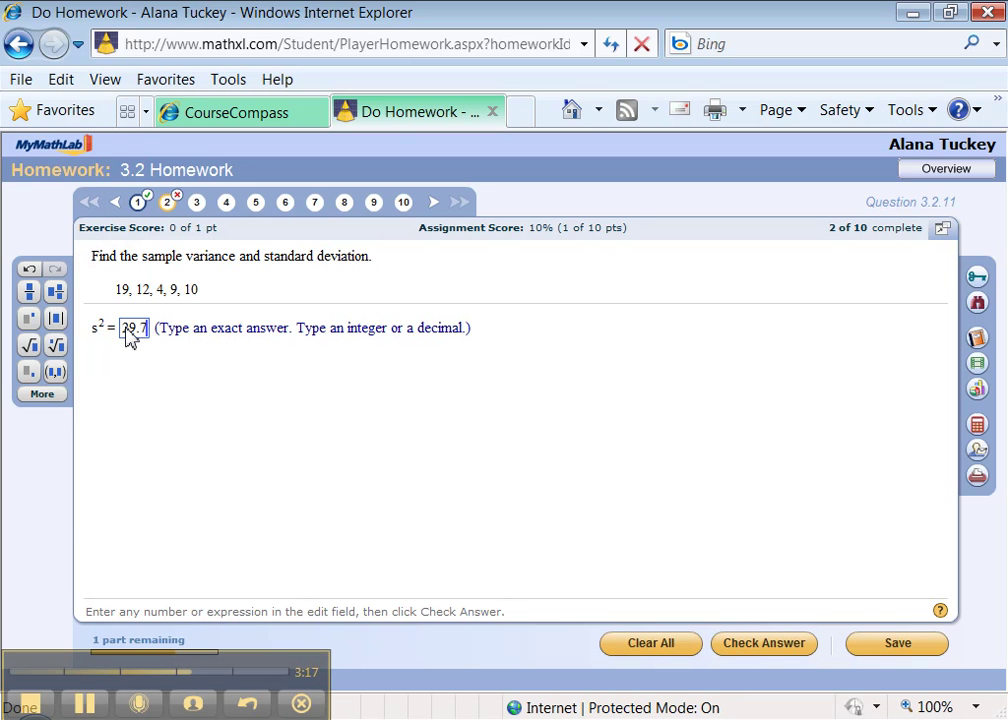
key("Return")
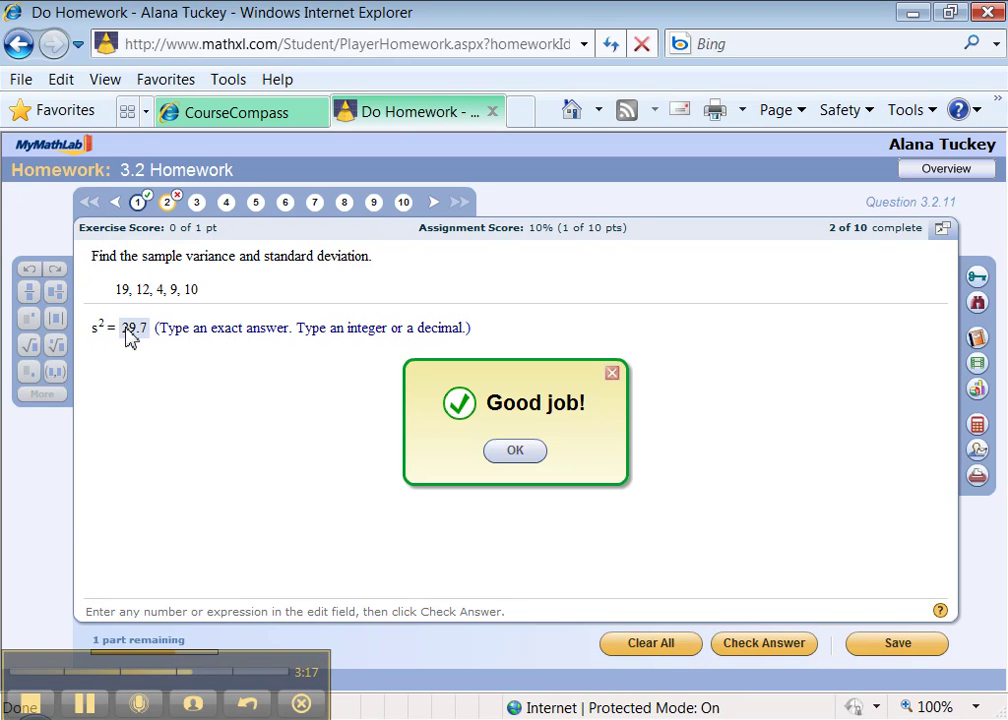
key("Return")
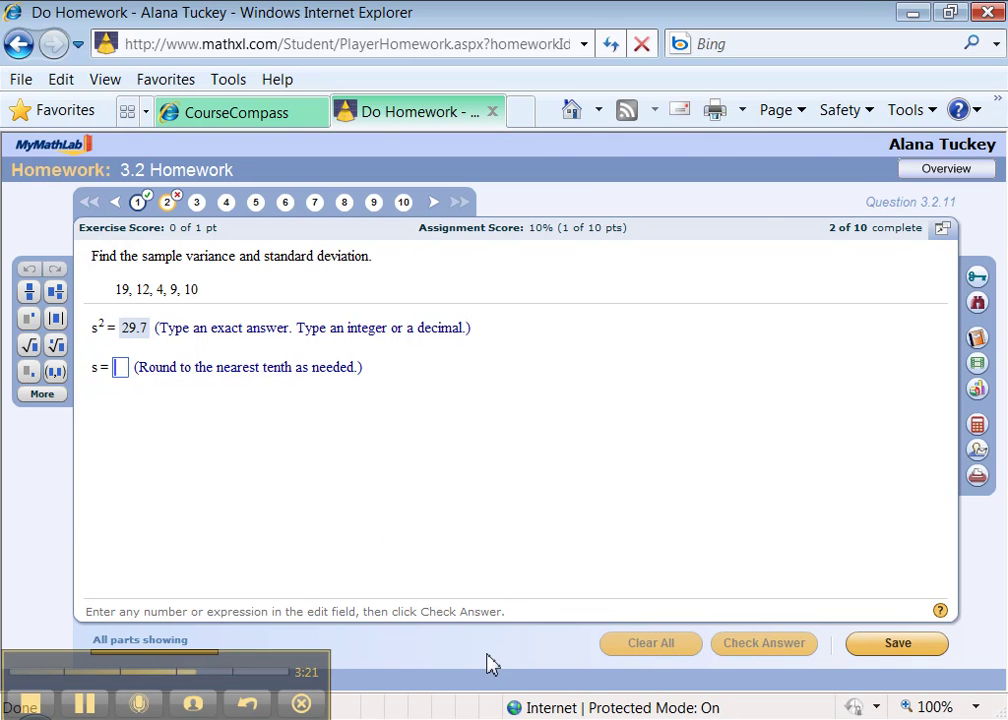
Step: Check the Excel STDEV result, submit 5.4 as the sample standard deviation in the browser and save the homework
key("alt+Tab")
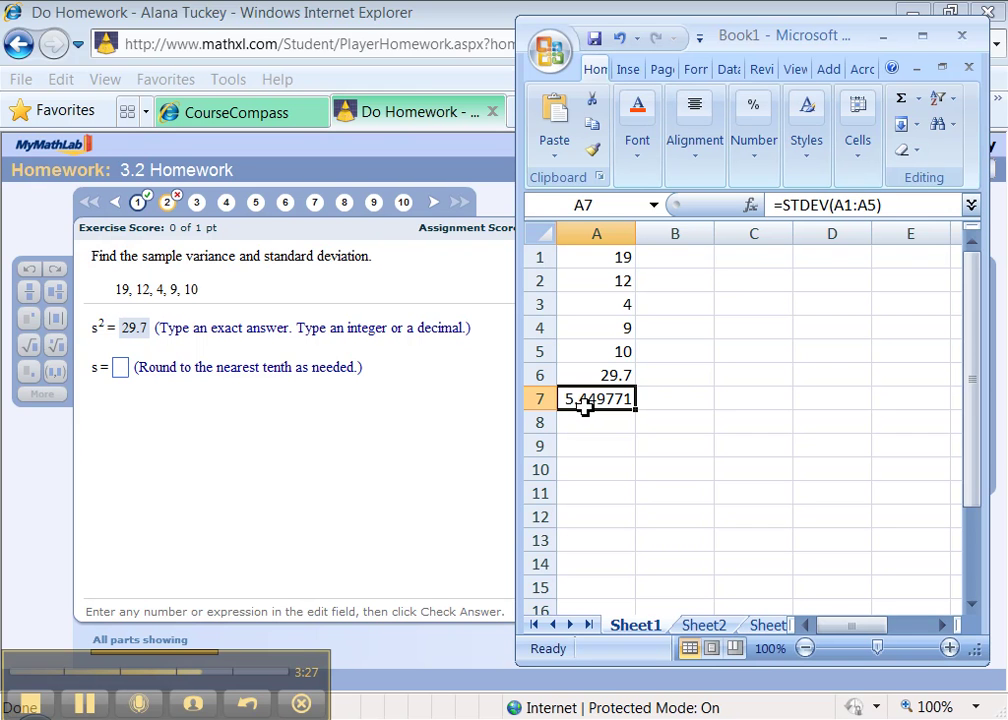
left_click(120, 372)
type("5.4")
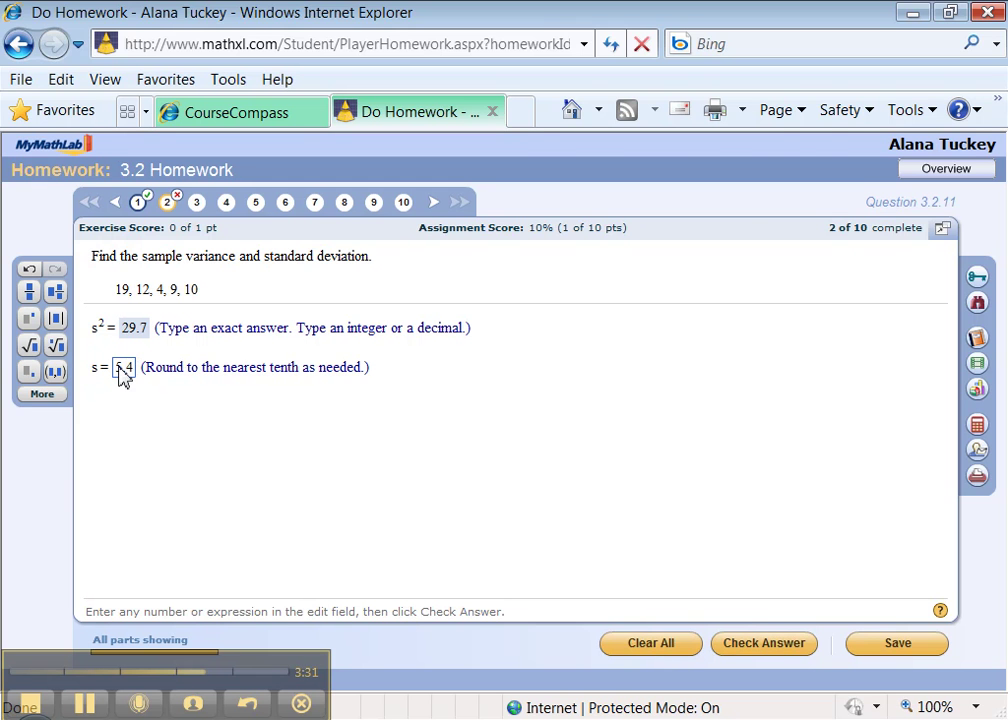
key("alt+Tab")
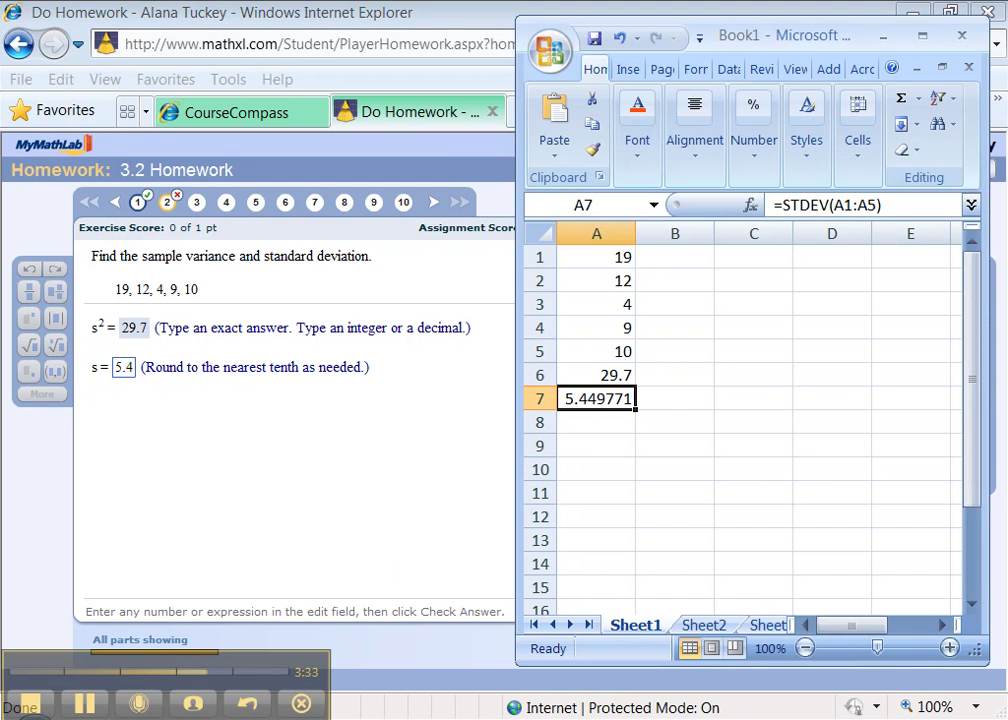
key("alt+Tab")
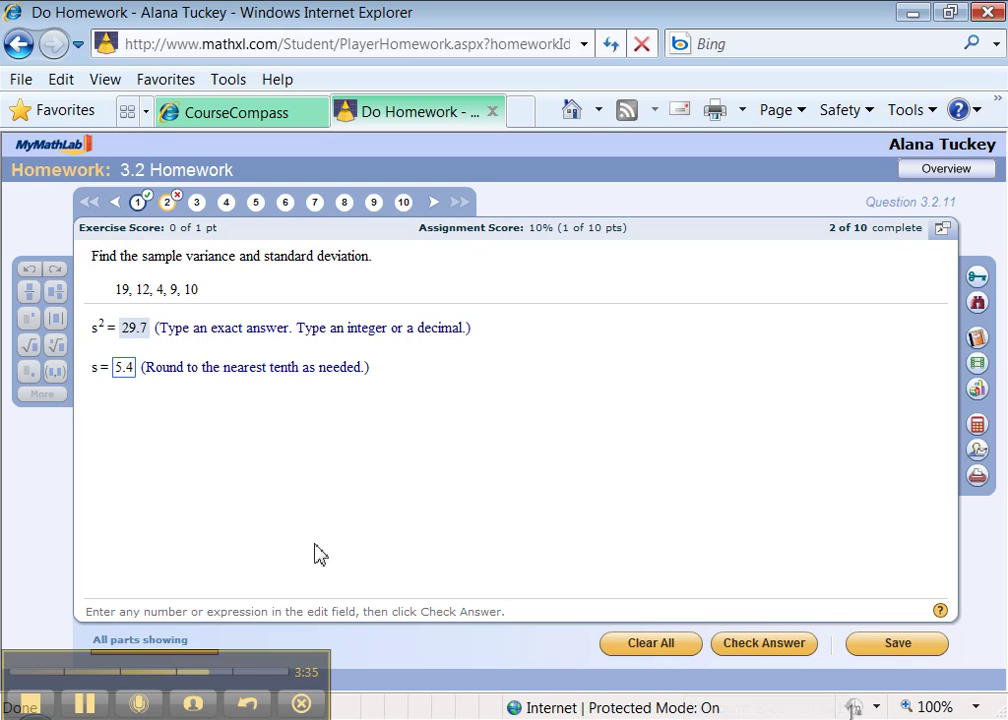
left_click(132, 372)
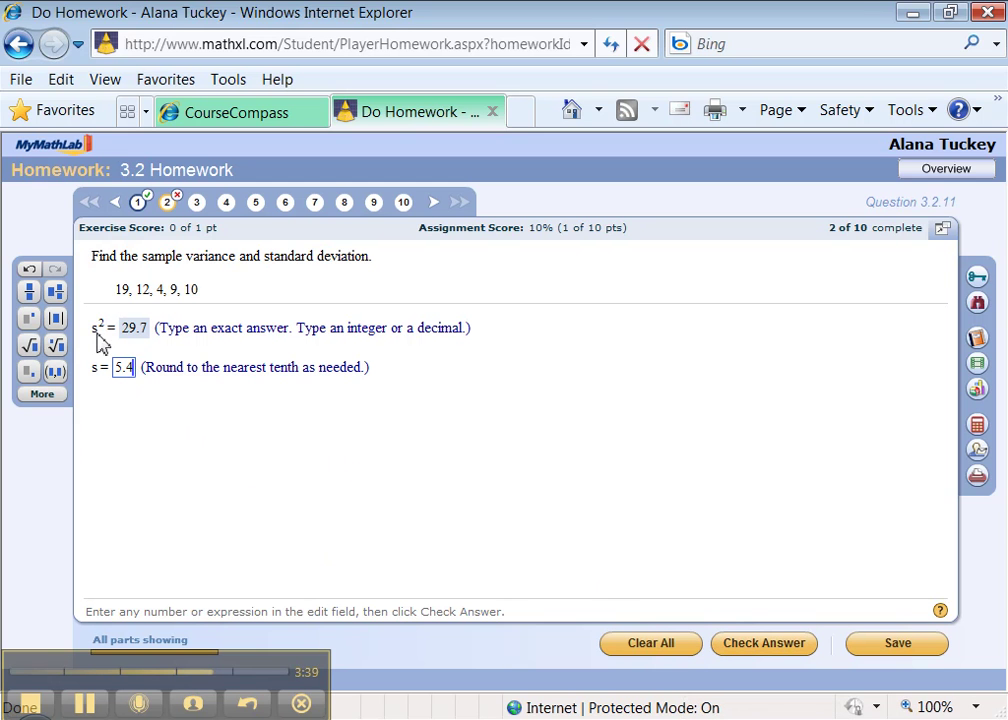
key("Return")
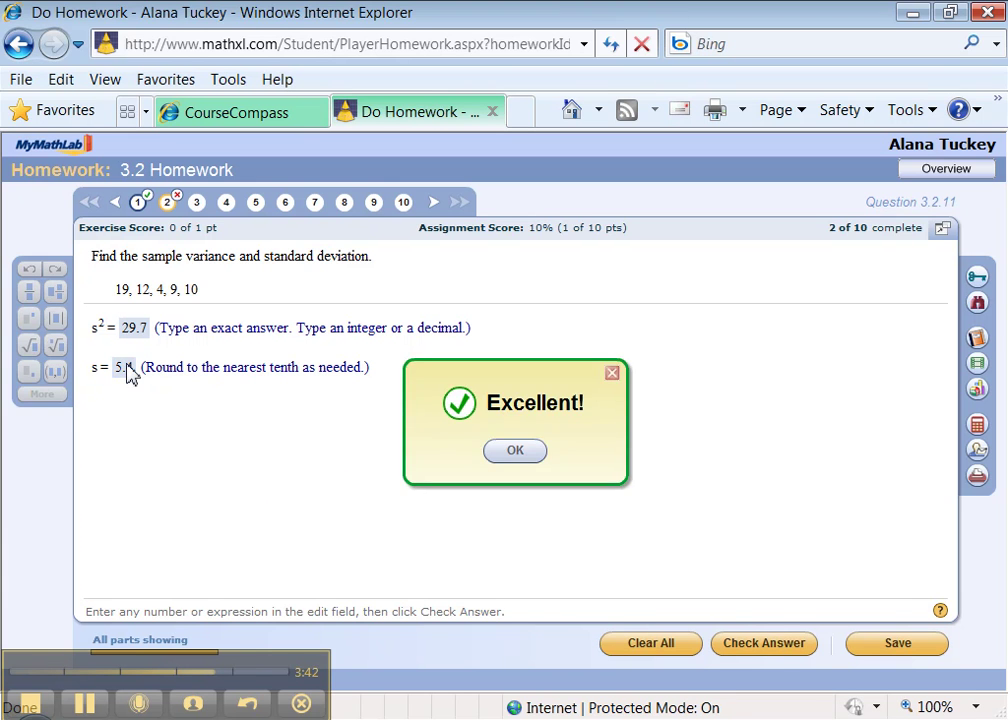
key("Return")
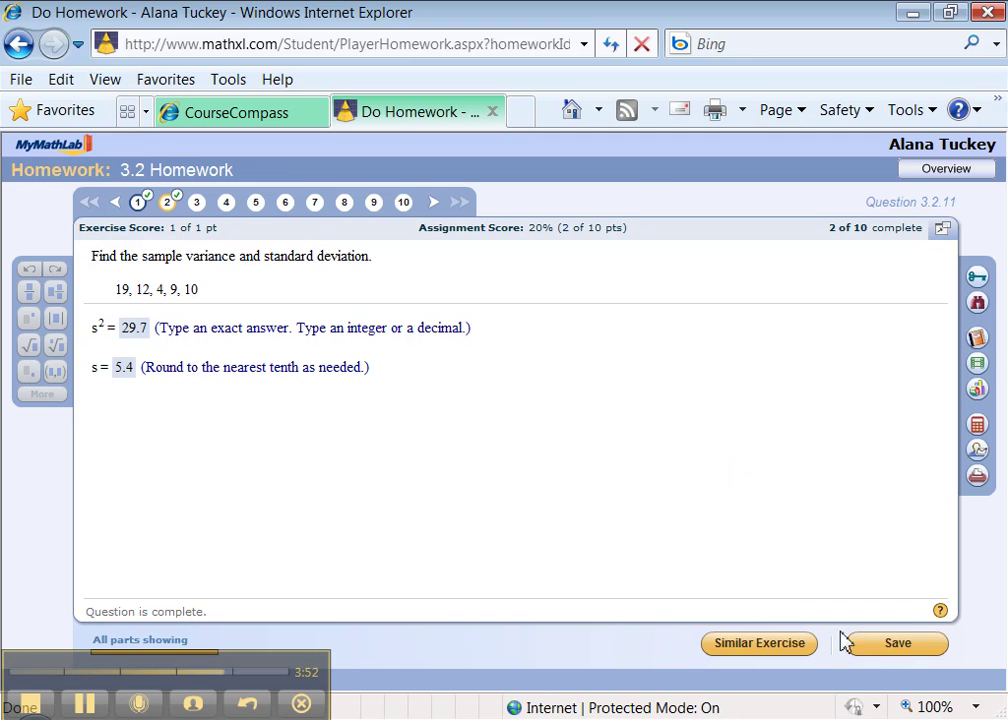
left_click(885, 646)
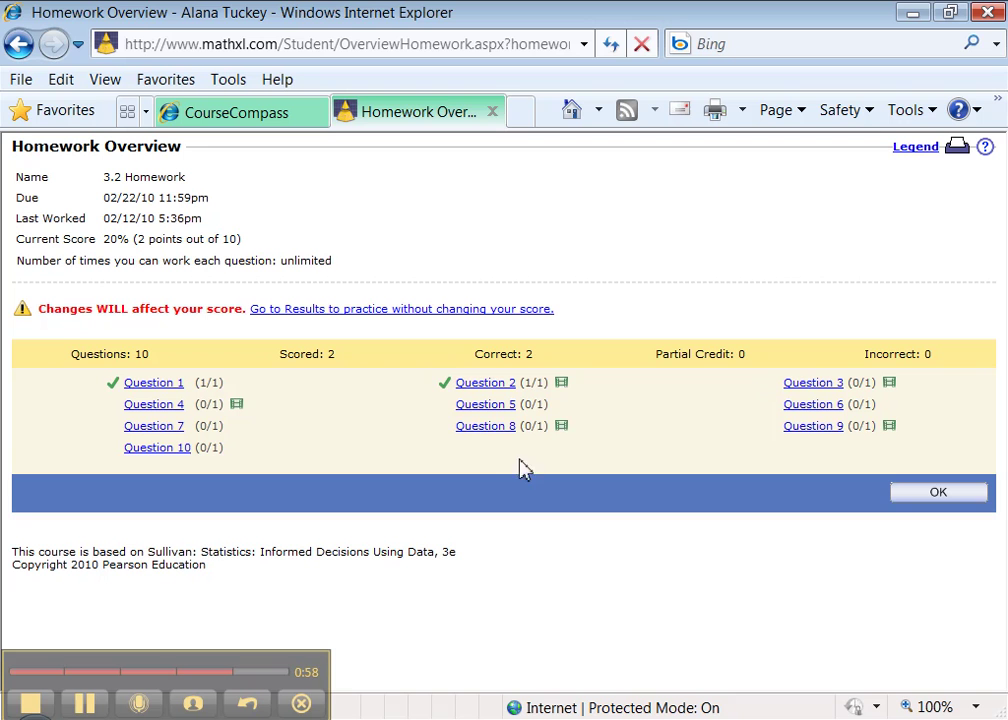
Step: Open Question 3 and enter the fraction 2/3 in the sample variance answer field using the fraction template
left_click(796, 386)
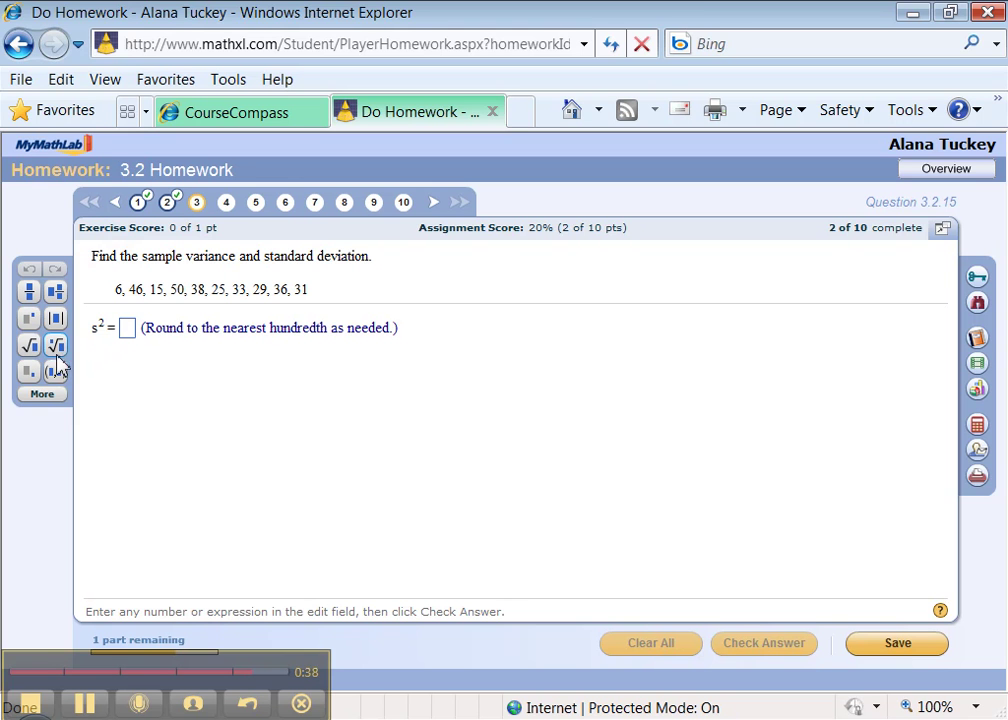
left_click(30, 293)
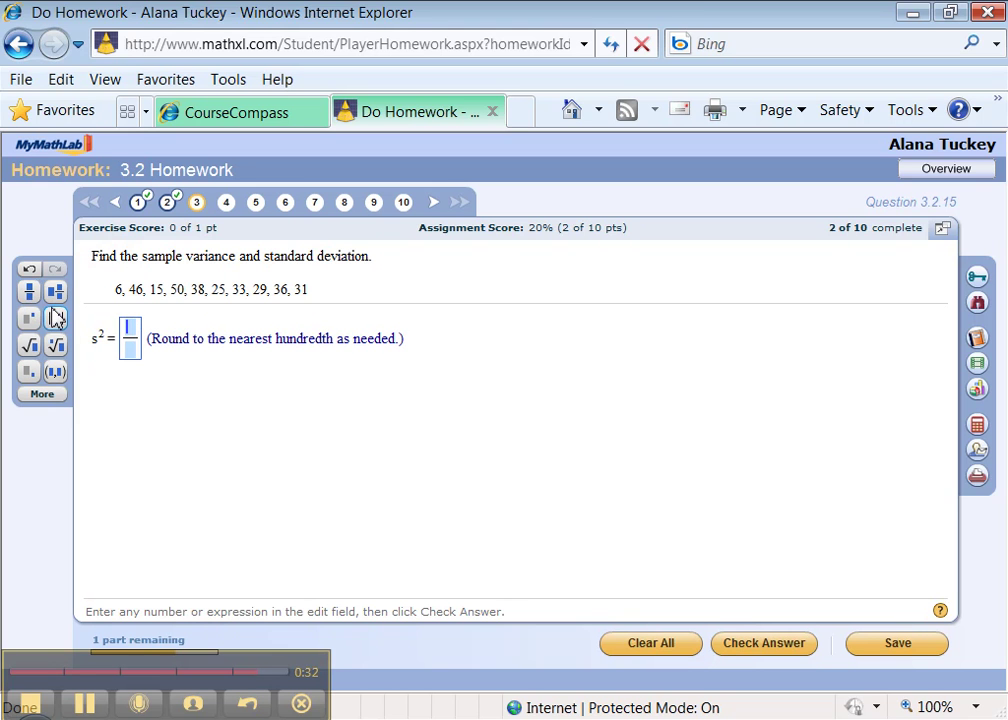
type("2/3")
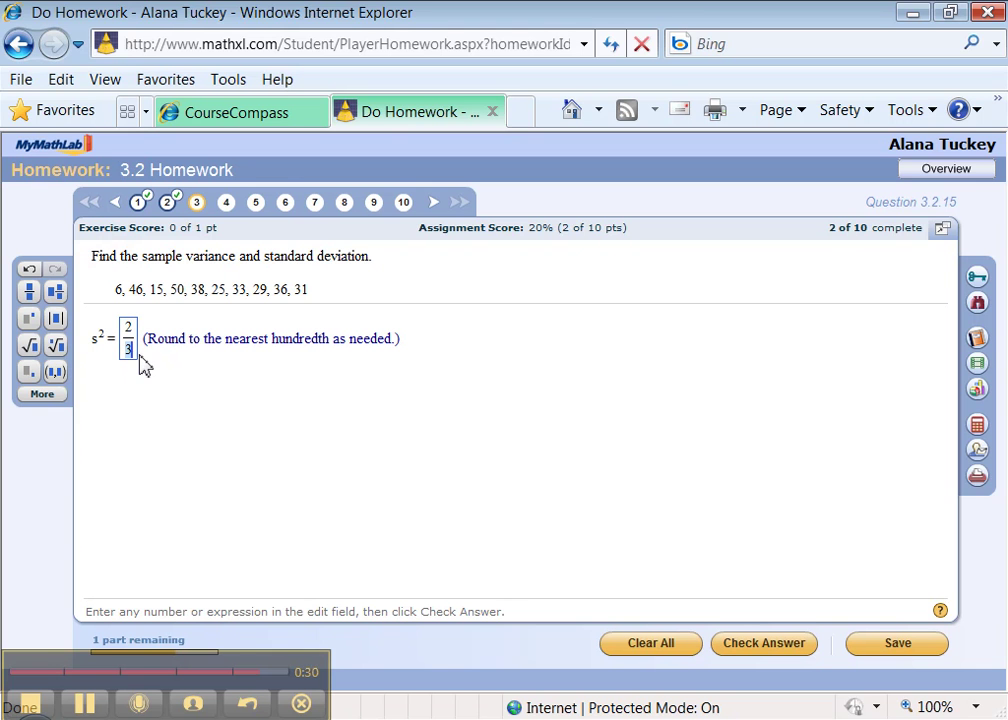